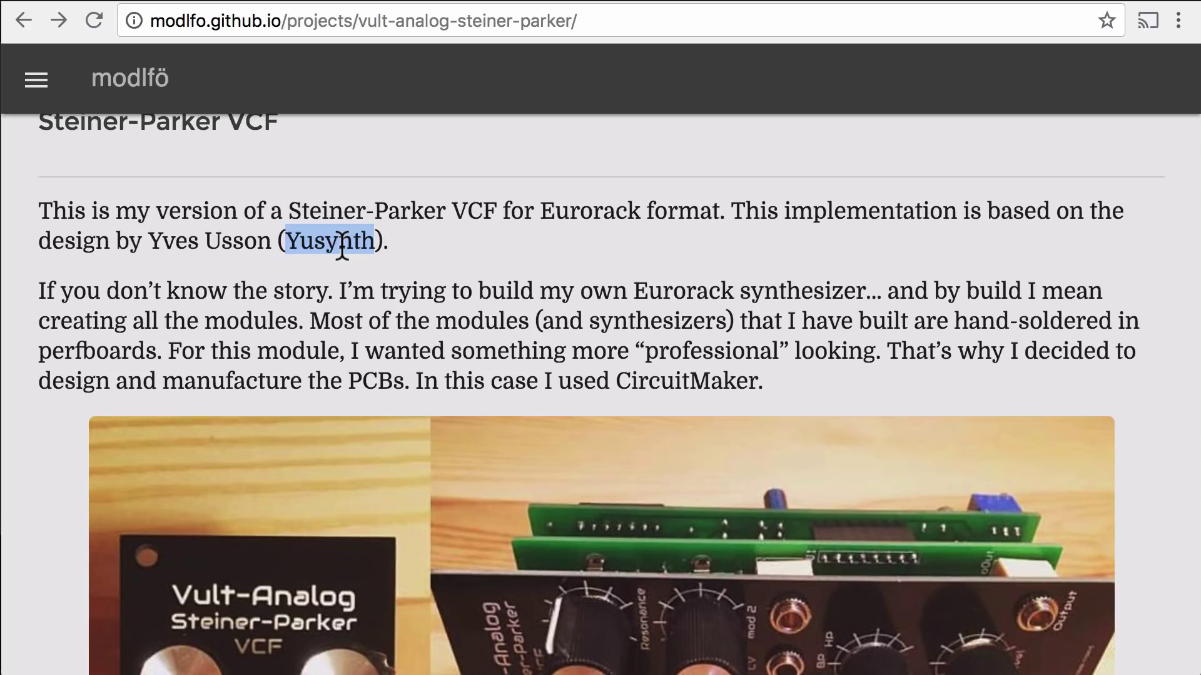
Open the original Yusynth design site from the Steiner-Parker VCF article and look through its filters and resonators section
scroll(342, 244, down, 1)
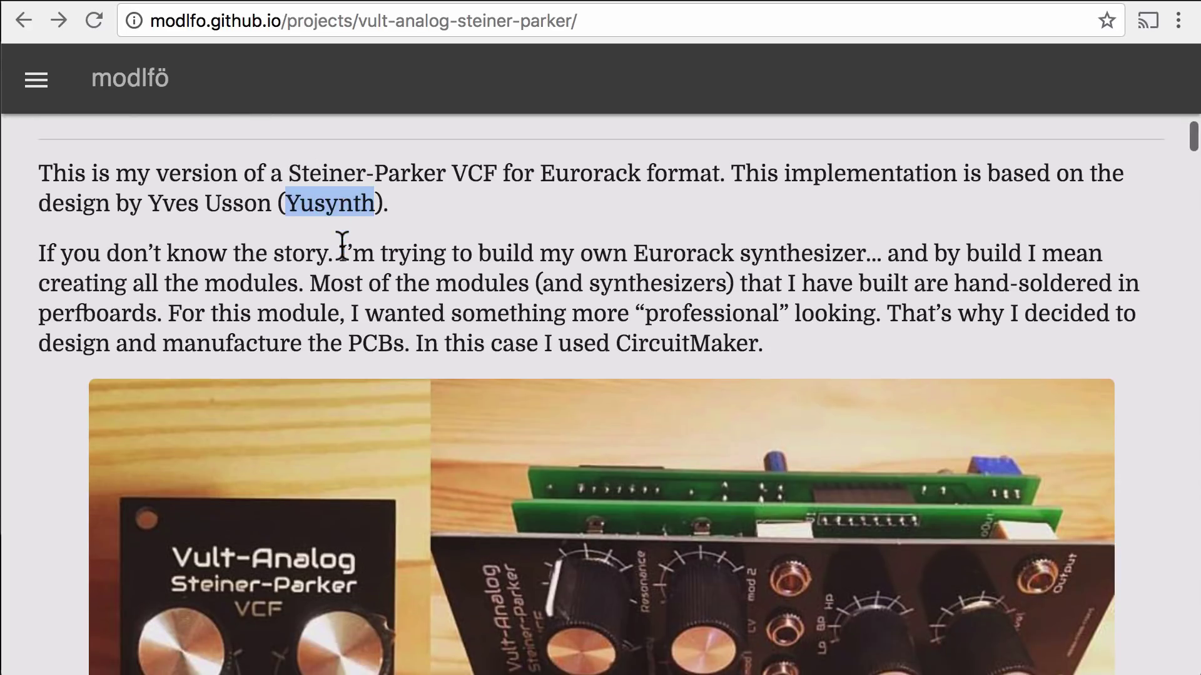
scroll(342, 243, up, 1)
scroll(342, 244, down, 7)
scroll(342, 244, down, 20)
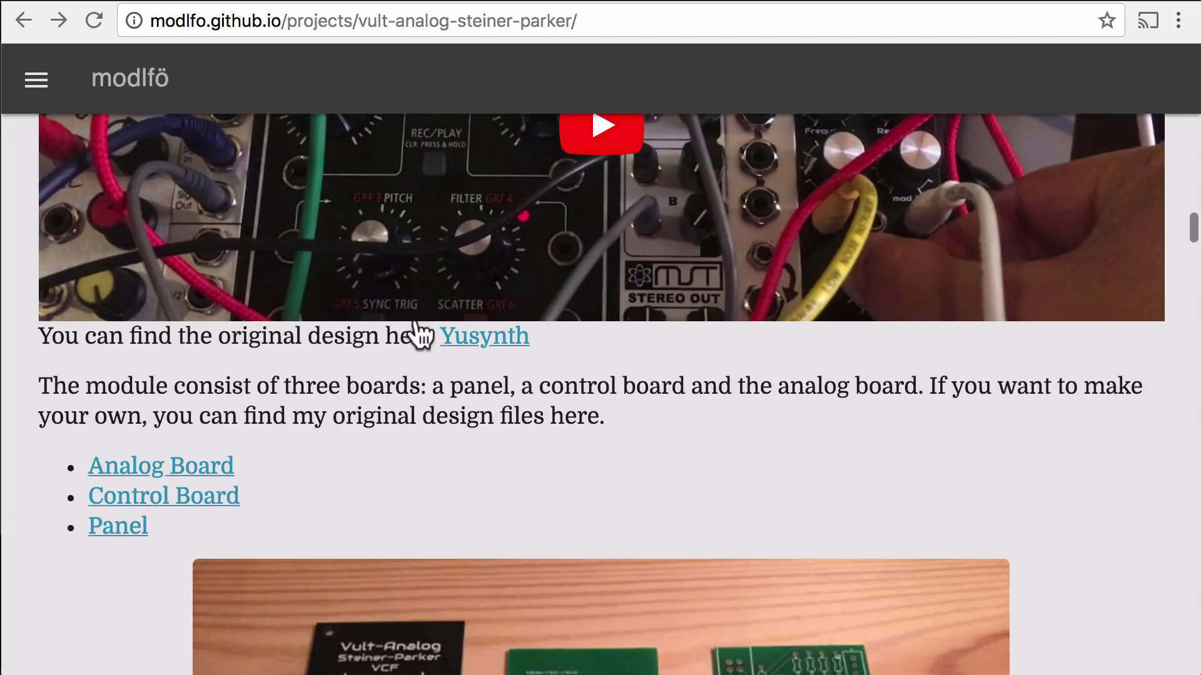
click(483, 341)
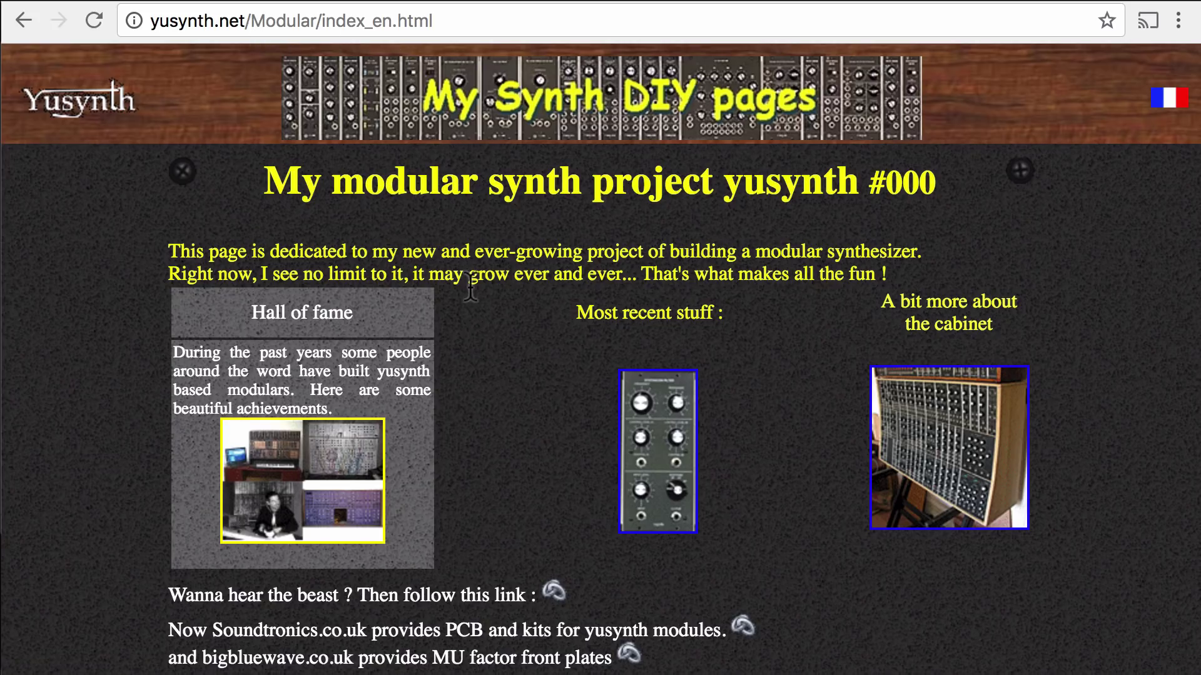
scroll(469, 285, down, 15)
scroll(469, 285, up, 8)
scroll(469, 285, up, 1)
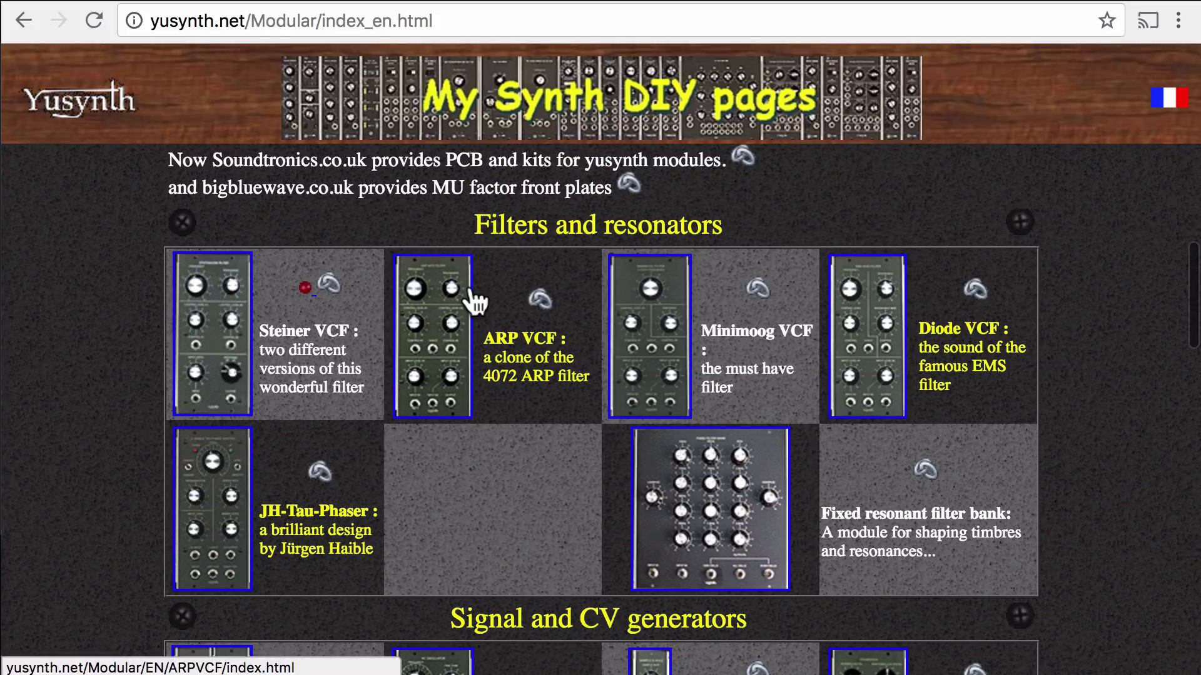
Return to the Vult-Analog Steiner-Parker article and examine the photos of the module and its three boards
click(36, 21)
scroll(362, 384, down, 6)
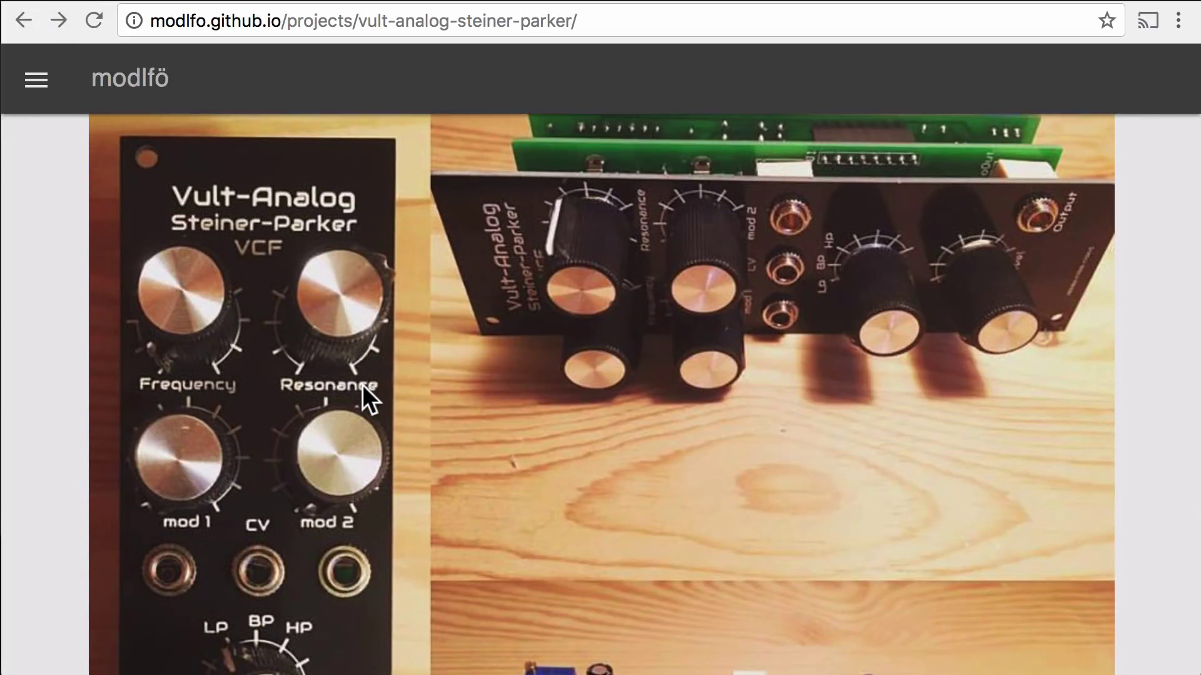
scroll(362, 385, down, 3)
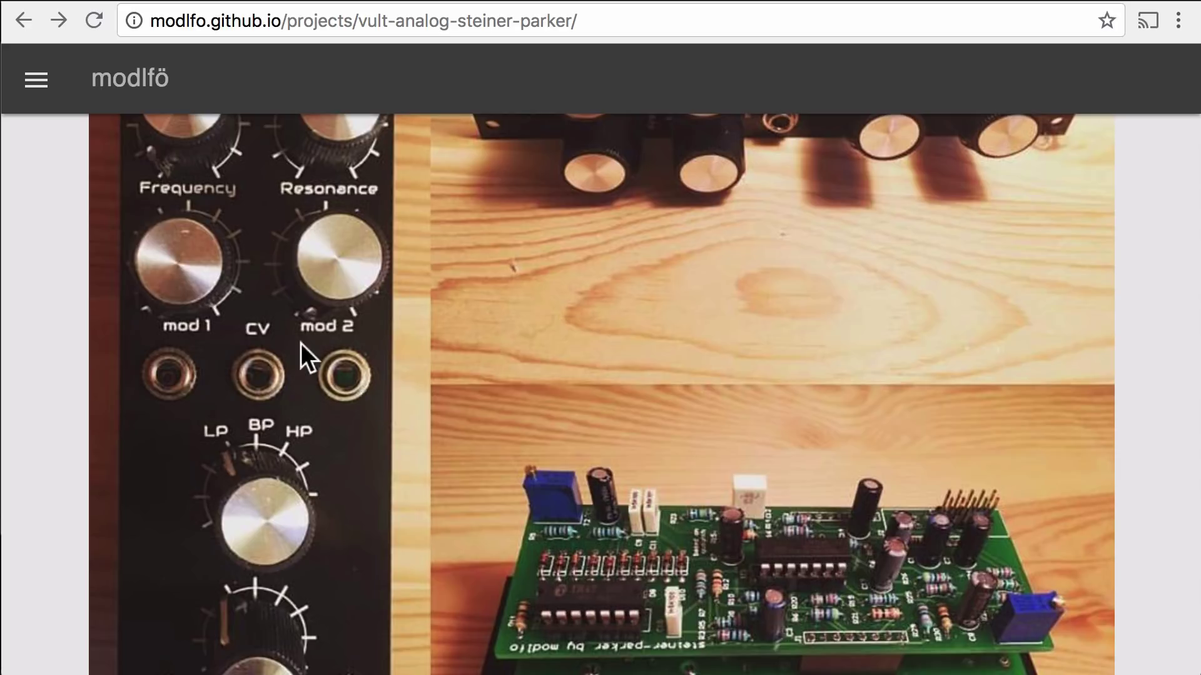
scroll(367, 304, down, 15)
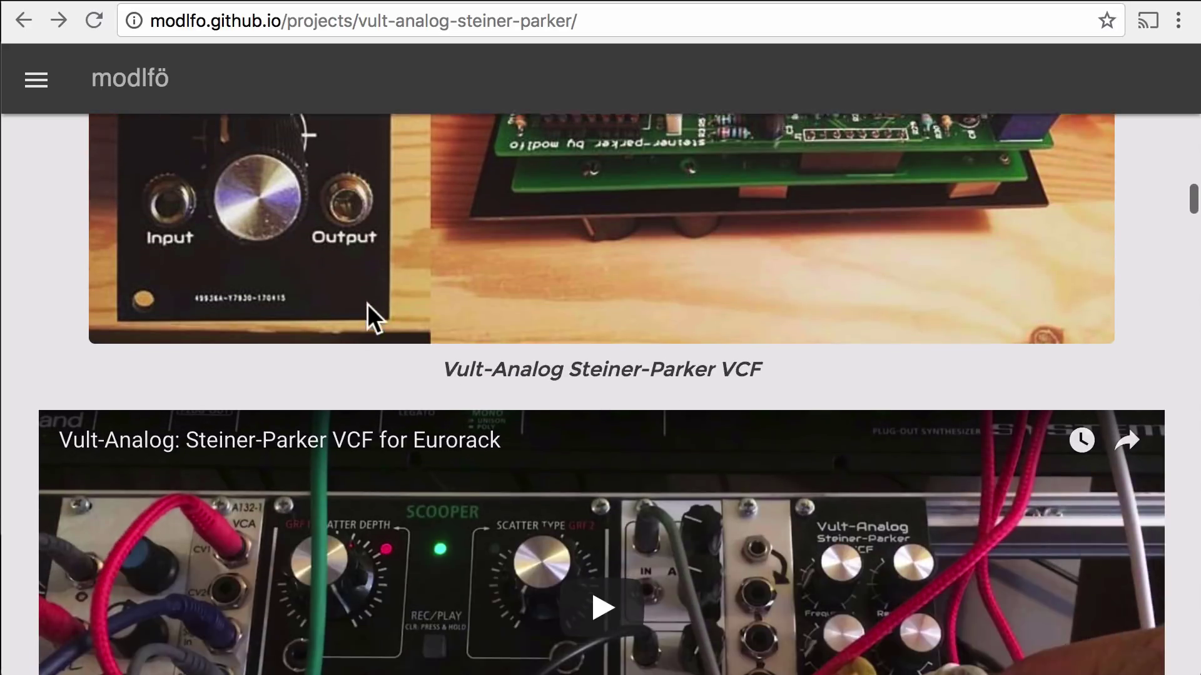
scroll(367, 304, down, 15)
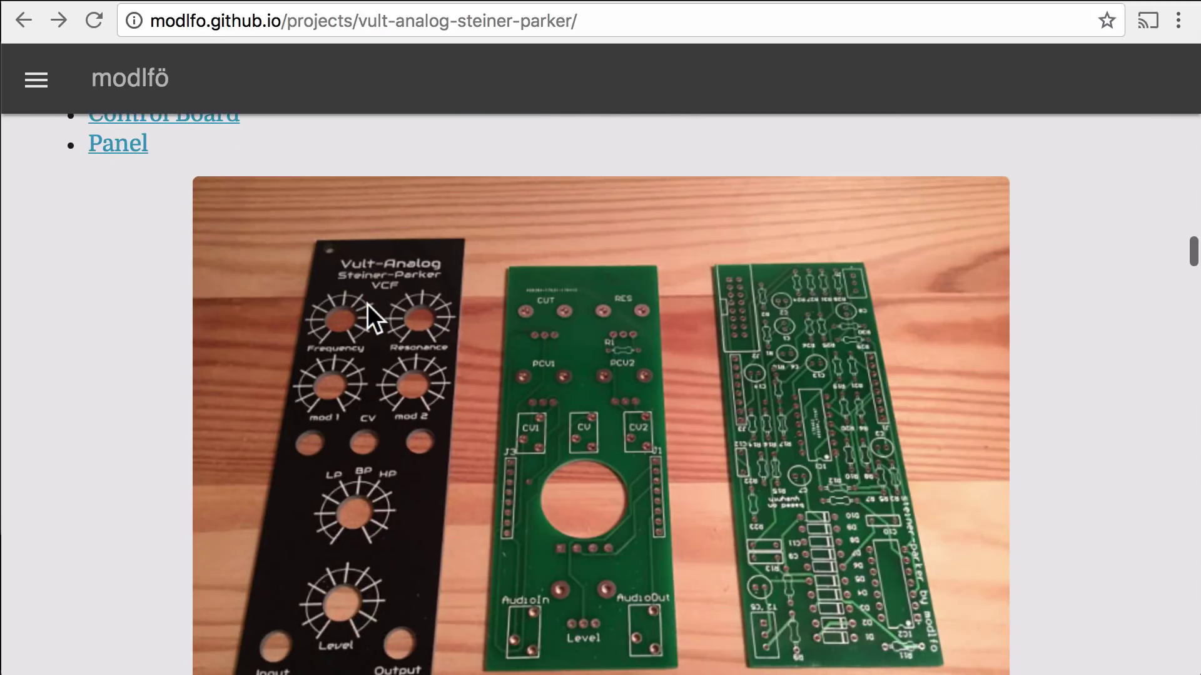
scroll(366, 304, down, 2)
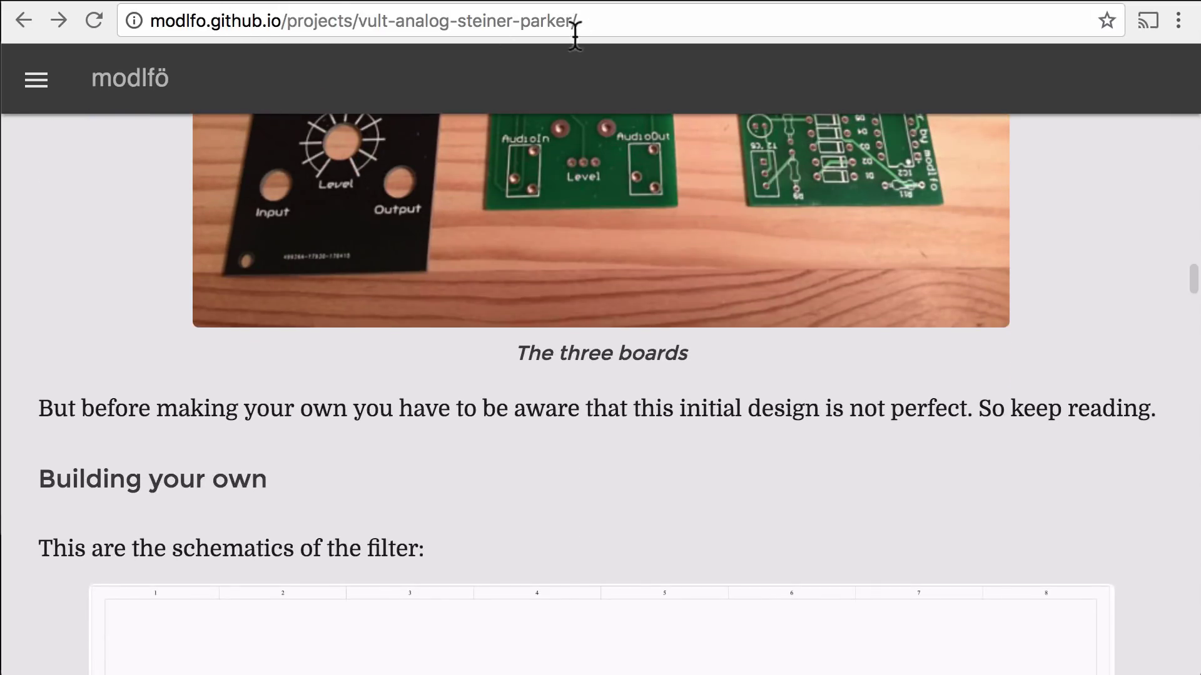
Examine the schematics of the filter's analog board and control board in the article's building section
scroll(504, 377, down, 20)
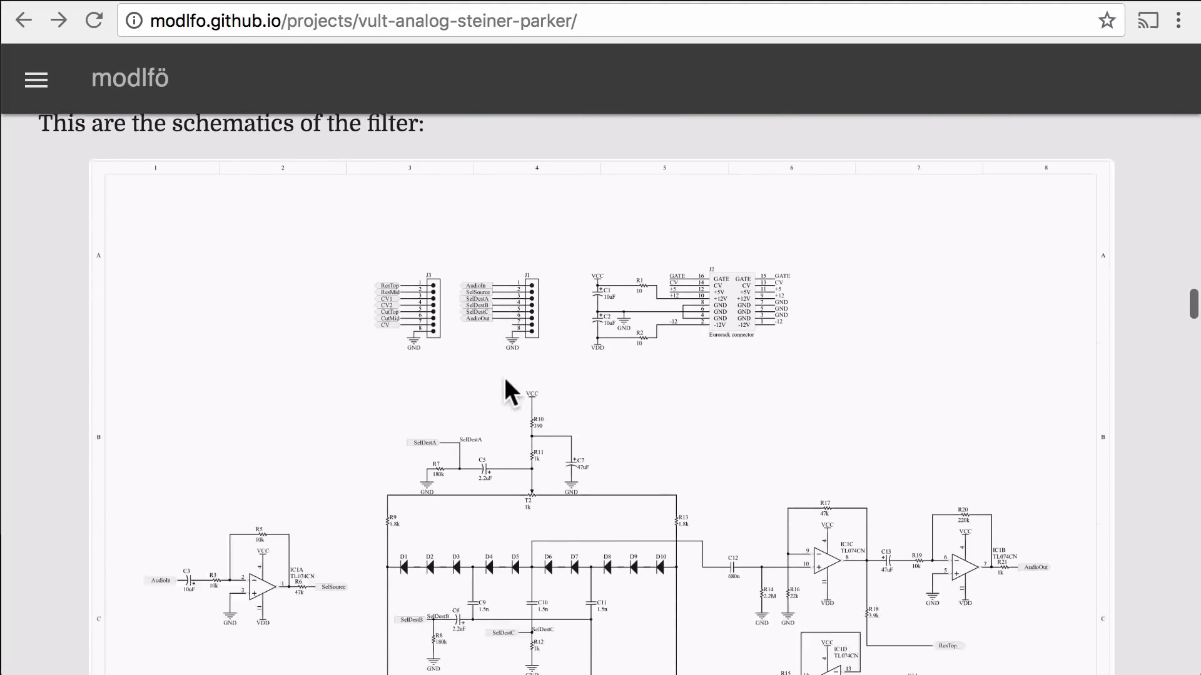
scroll(504, 377, up, 20)
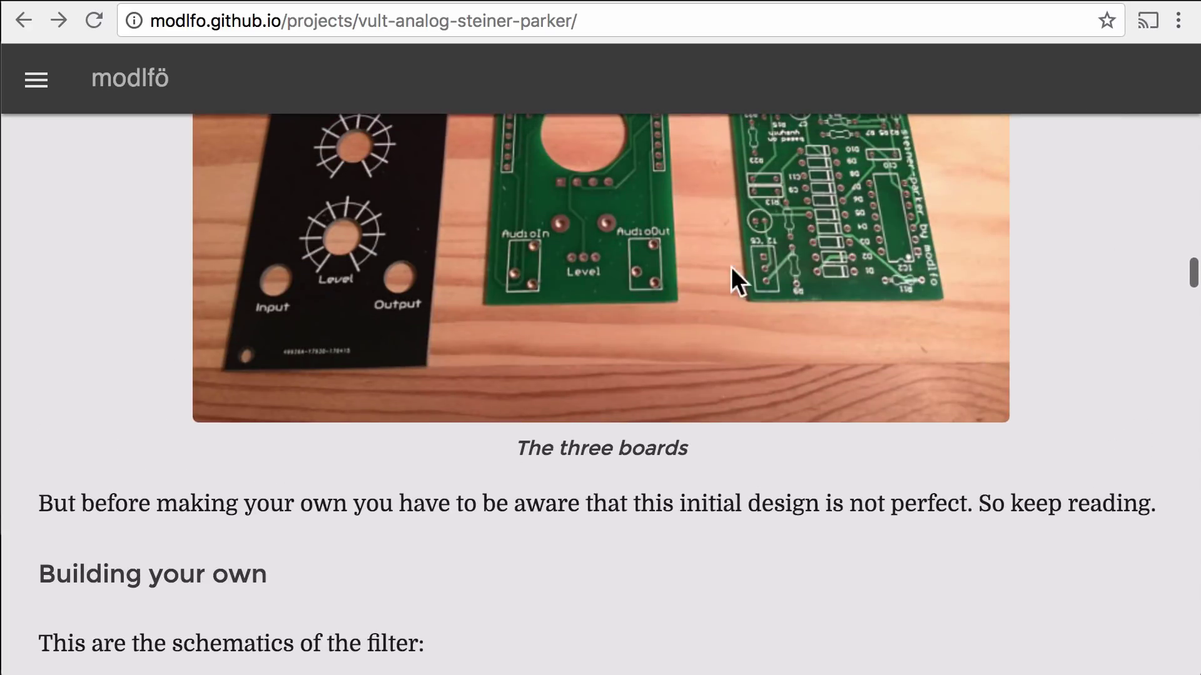
scroll(655, 415, down, 8)
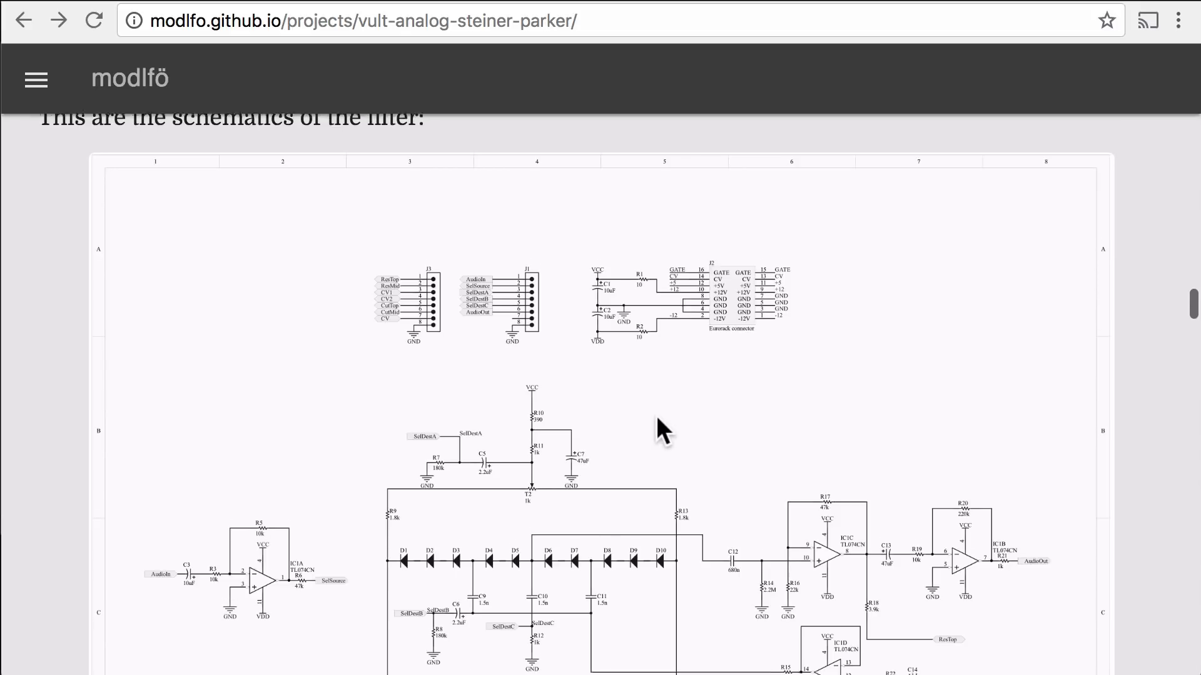
scroll(655, 416, down, 3)
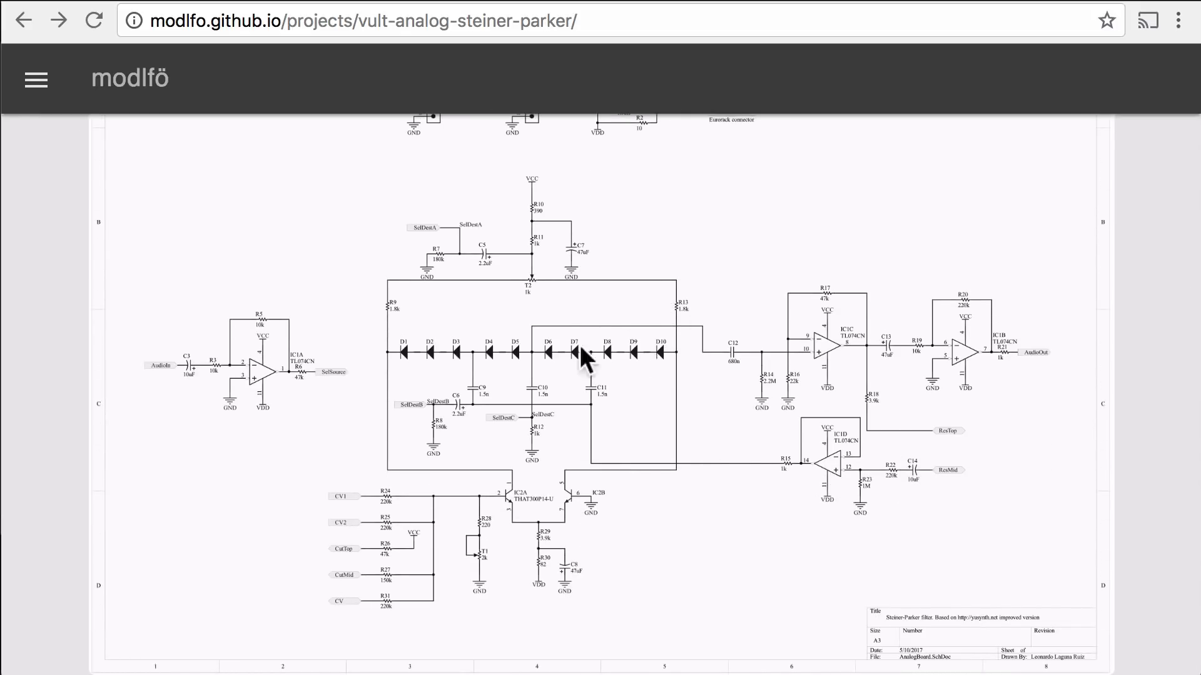
scroll(764, 407, down, 11)
scroll(651, 236, up, 4)
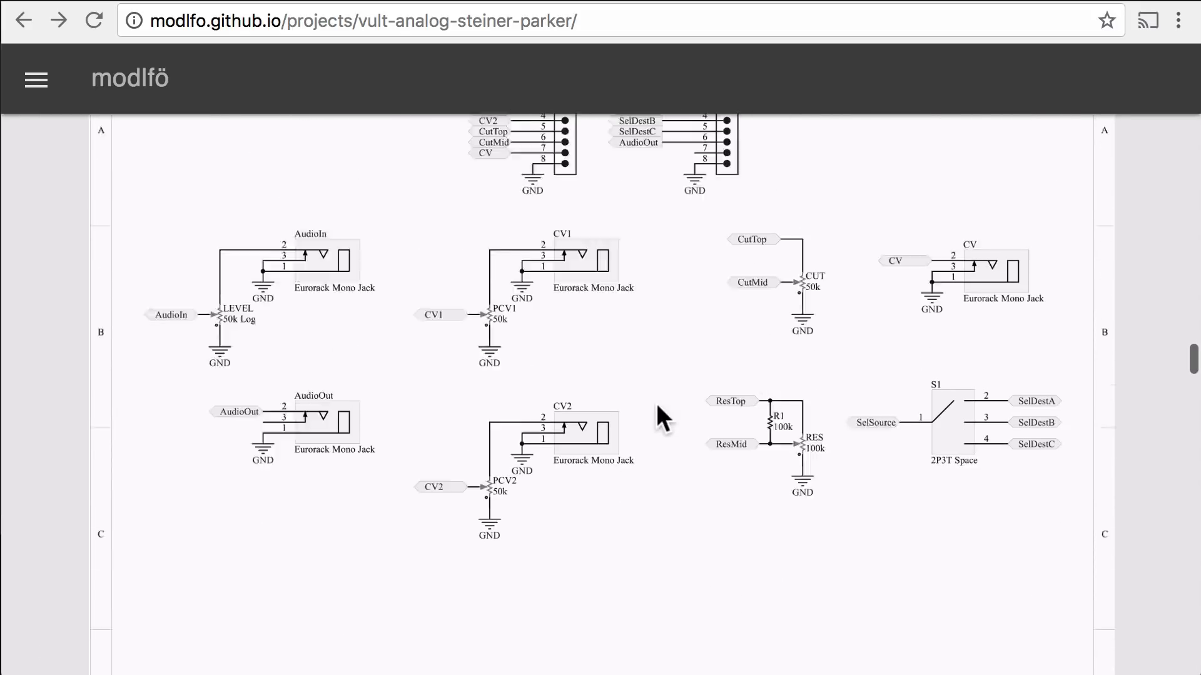
scroll(656, 403, up, 5)
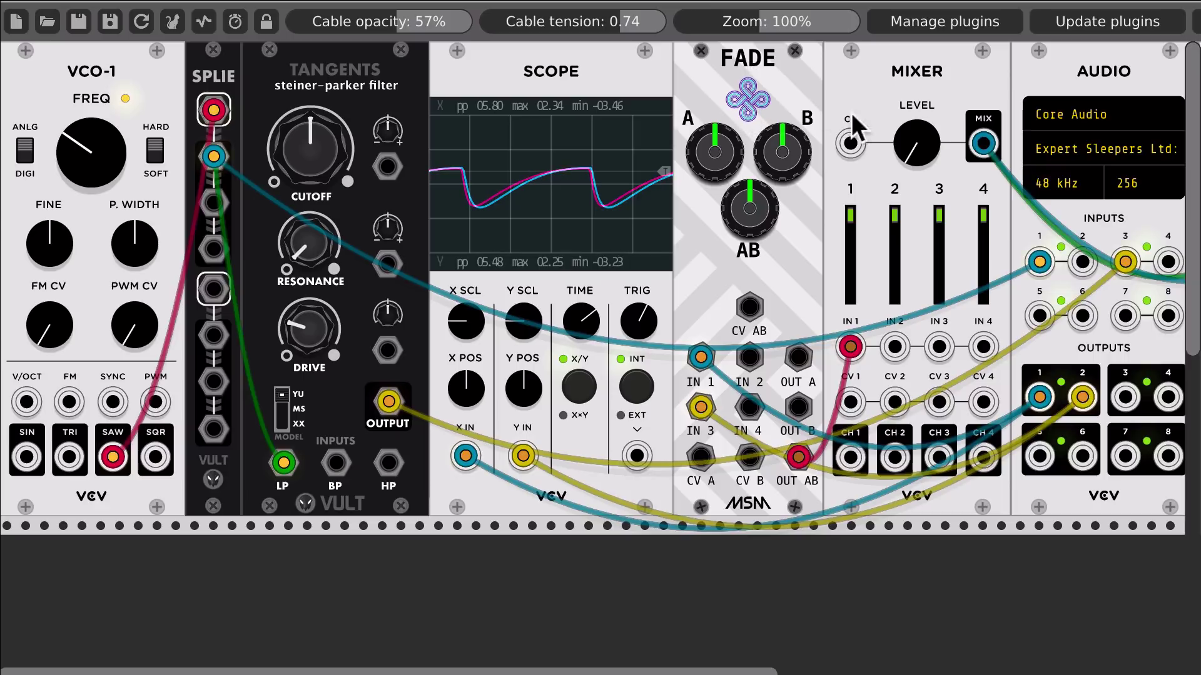
In VCV Rack, restore the mixer level to its default and sweep the FADE module's AB crossfade to both ends and back to centre
double_click(913, 153)
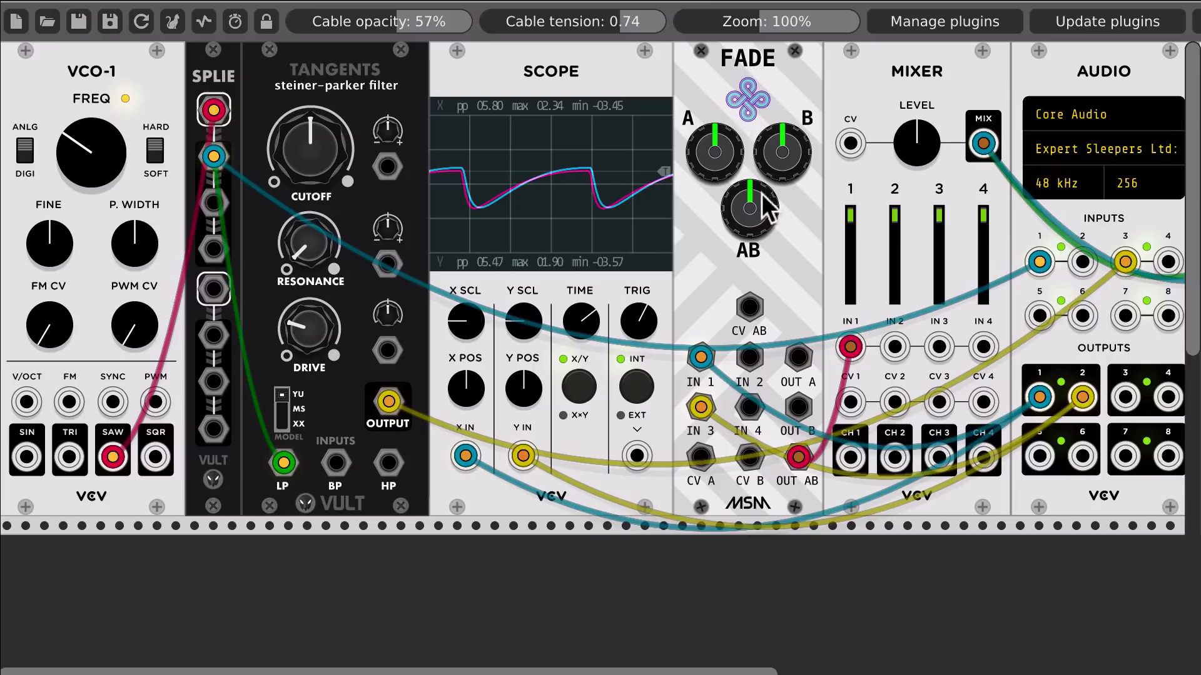
drag(763, 194, 763, 263)
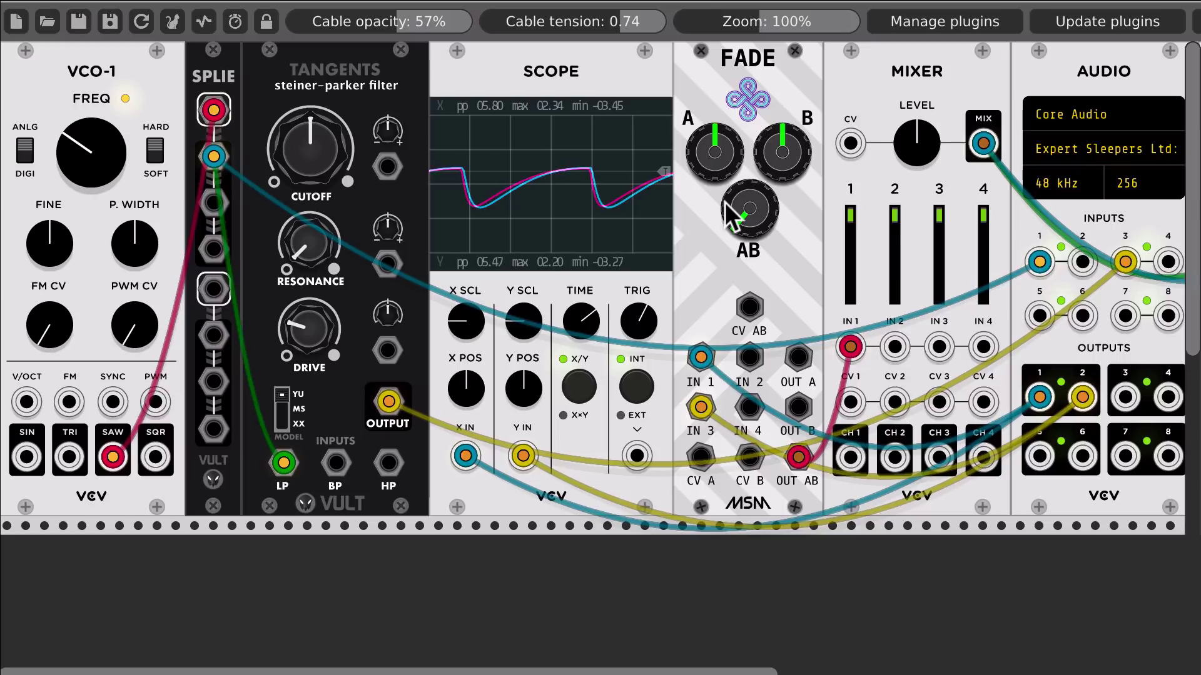
drag(754, 222, 754, 222)
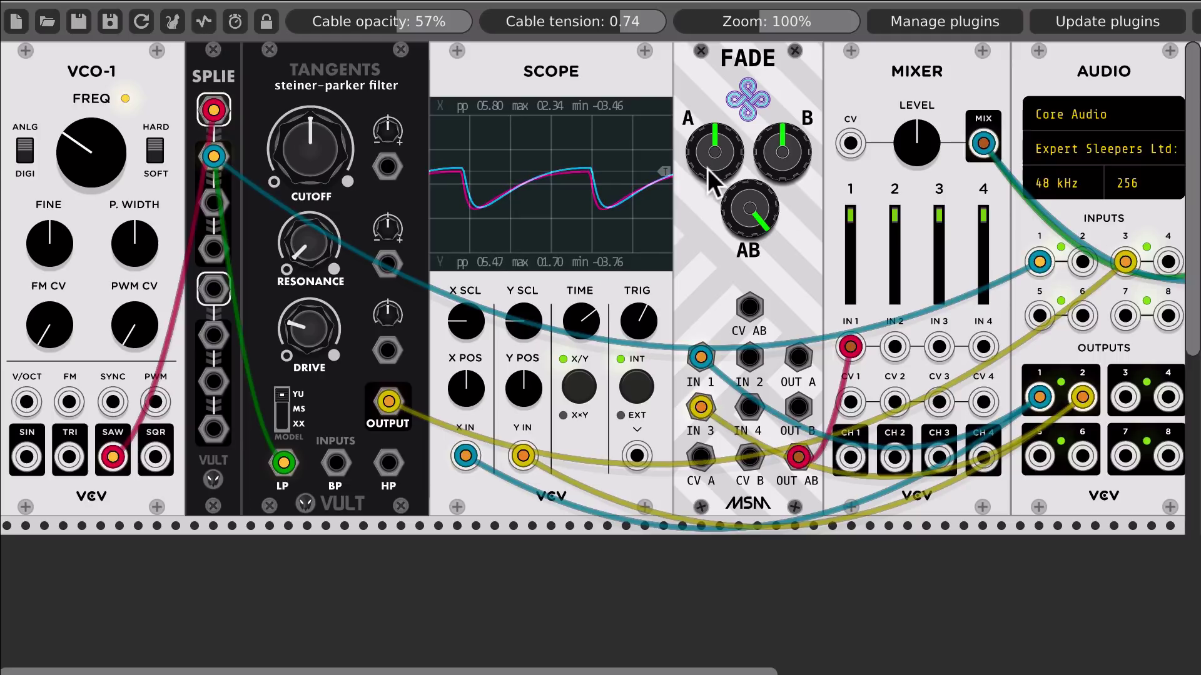
double_click(744, 219)
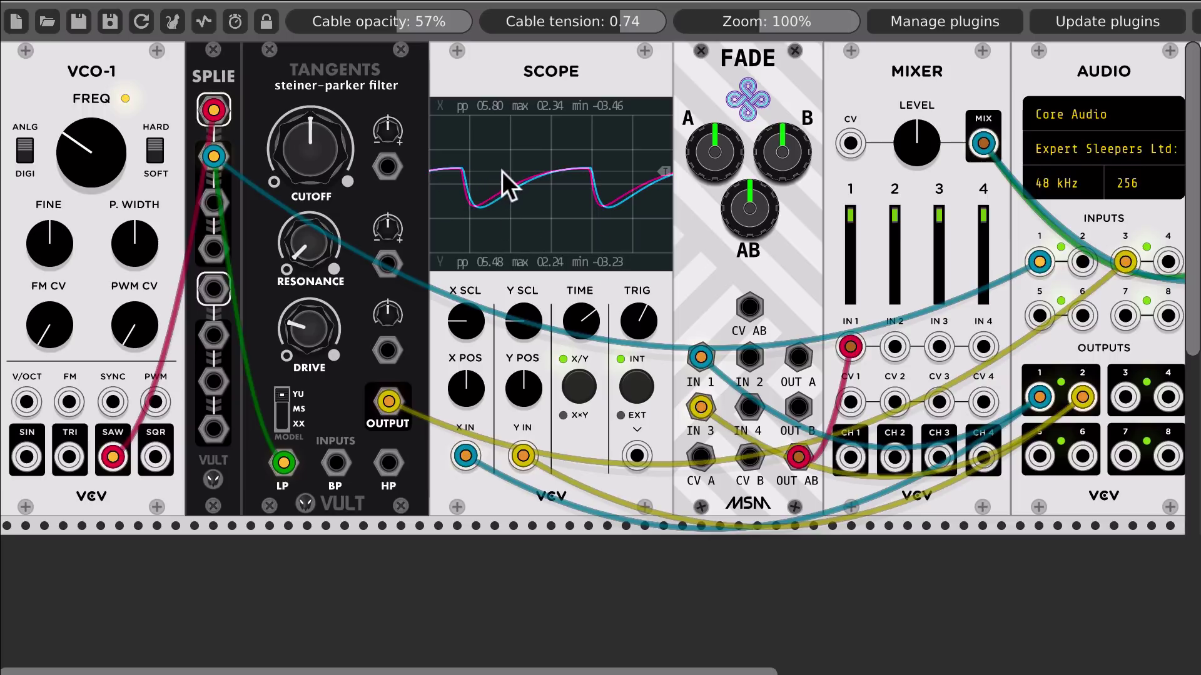
Turn the Tangents filter's cutoff up to its maximum
mouse_move(326, 158)
mouse_down()
mouse_move(325, 182)
mouse_move(341, 167)
mouse_up()
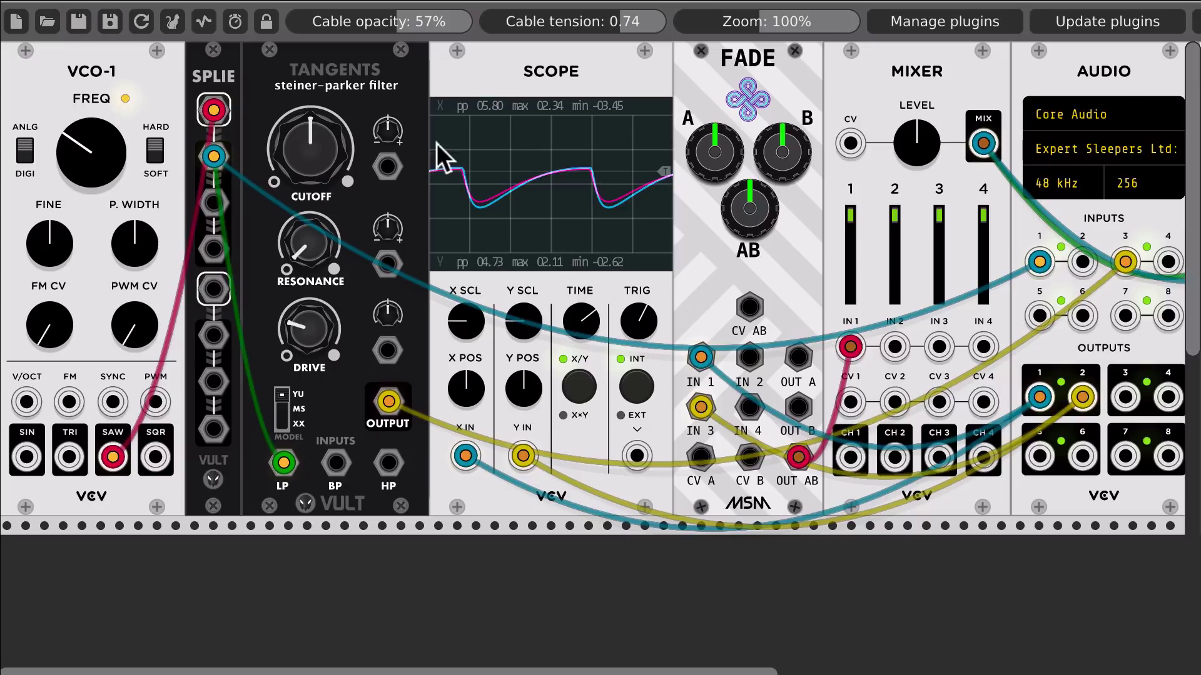
mouse_move(916, 142)
mouse_down()
mouse_move(916, 200)
mouse_move(916, 150)
mouse_up()
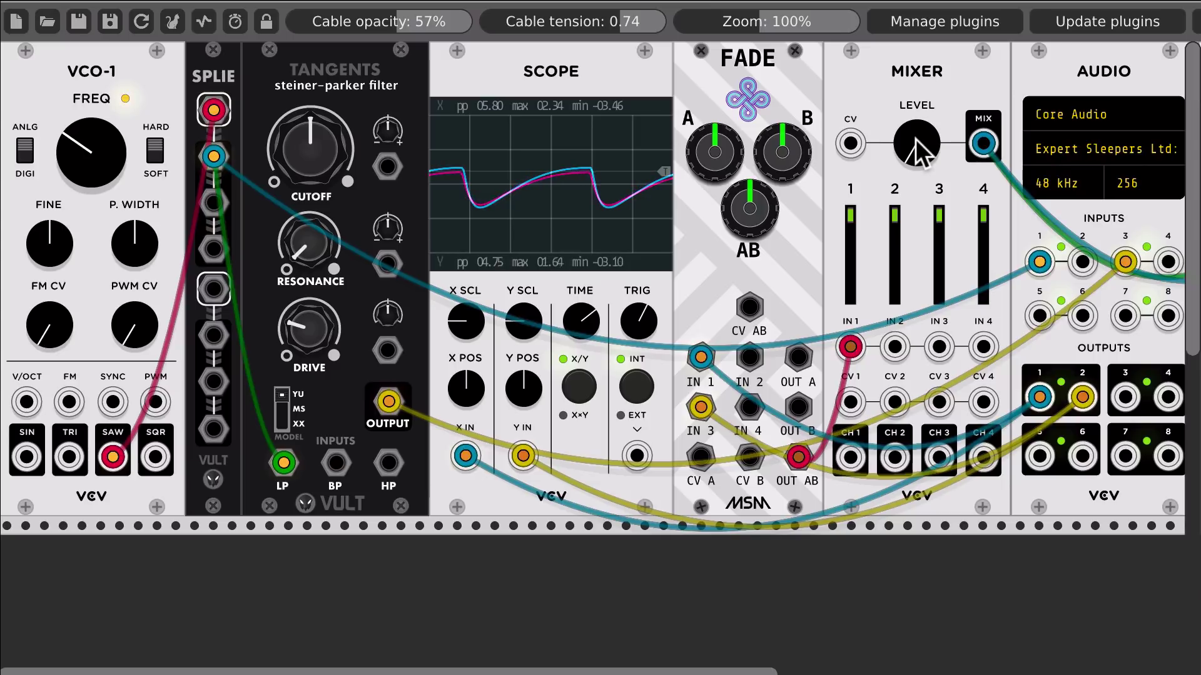
mouse_move(914, 139)
mouse_down()
mouse_move(898, 111)
mouse_move(798, 125)
mouse_move(745, 202)
mouse_move(910, 186)
mouse_move(907, 161)
mouse_up()
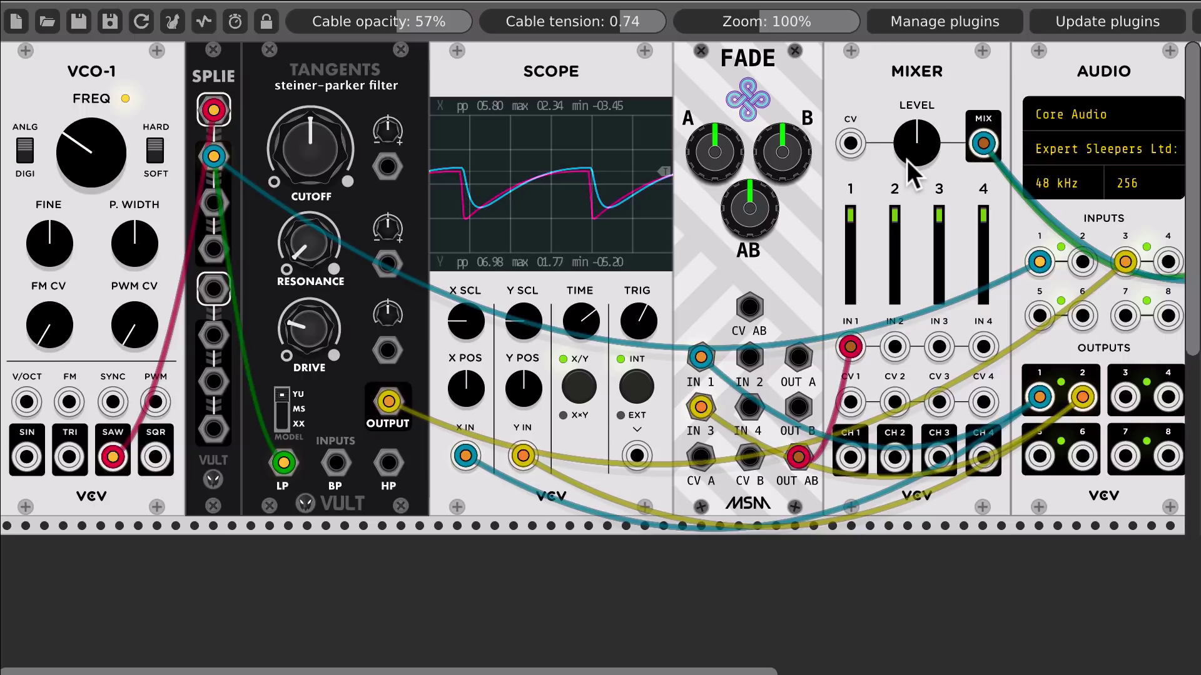
drag(295, 153, 295, 126)
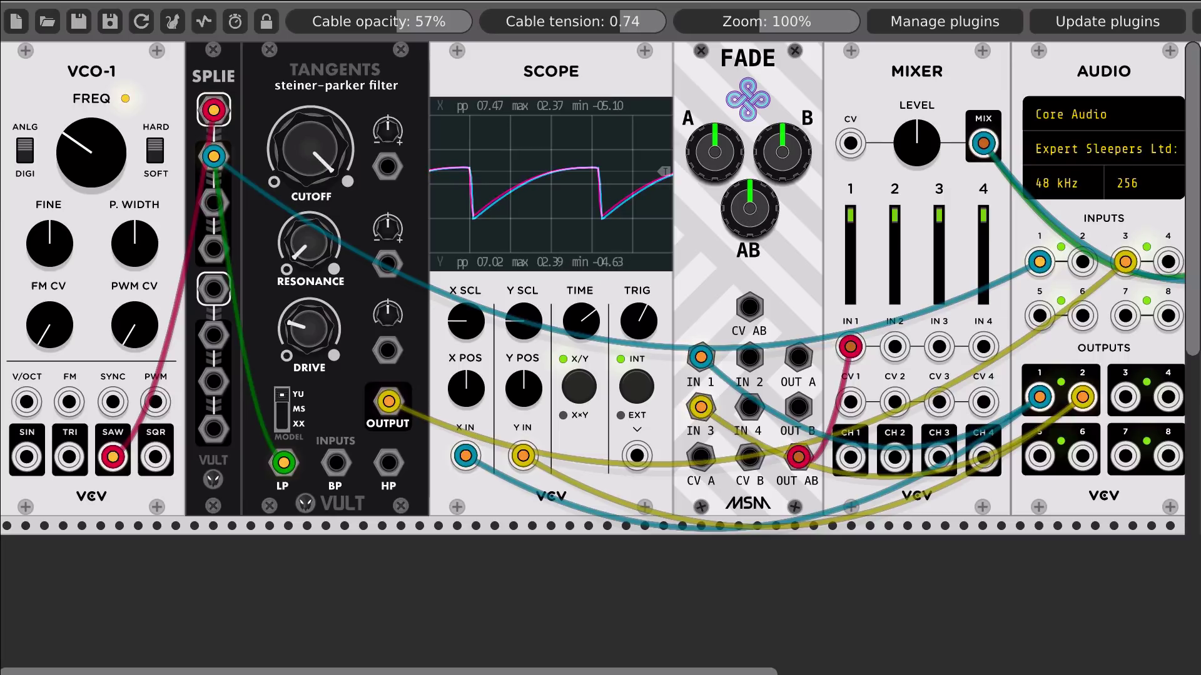
Compare the two signals at full cutoff with the AB crossfade, recentre it, and turn the mixer level down to minimum
drag(749, 208, 749, 181)
drag(900, 146, 901, 188)
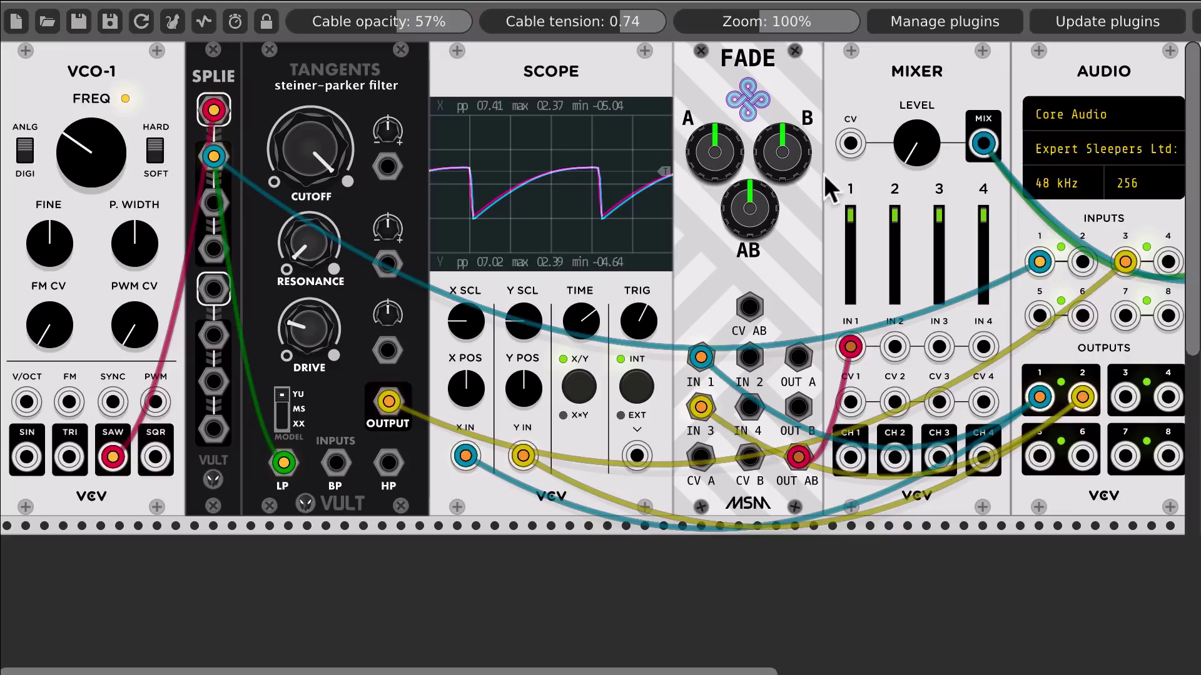
drag(912, 156, 912, 125)
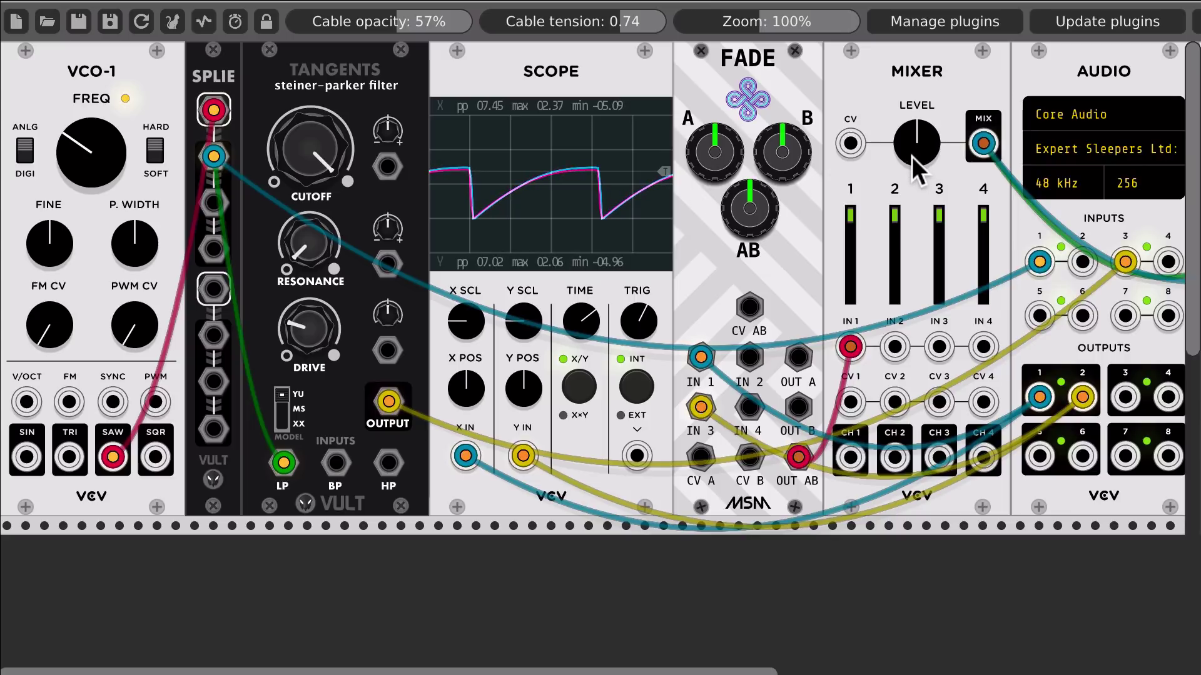
drag(769, 209, 738, 195)
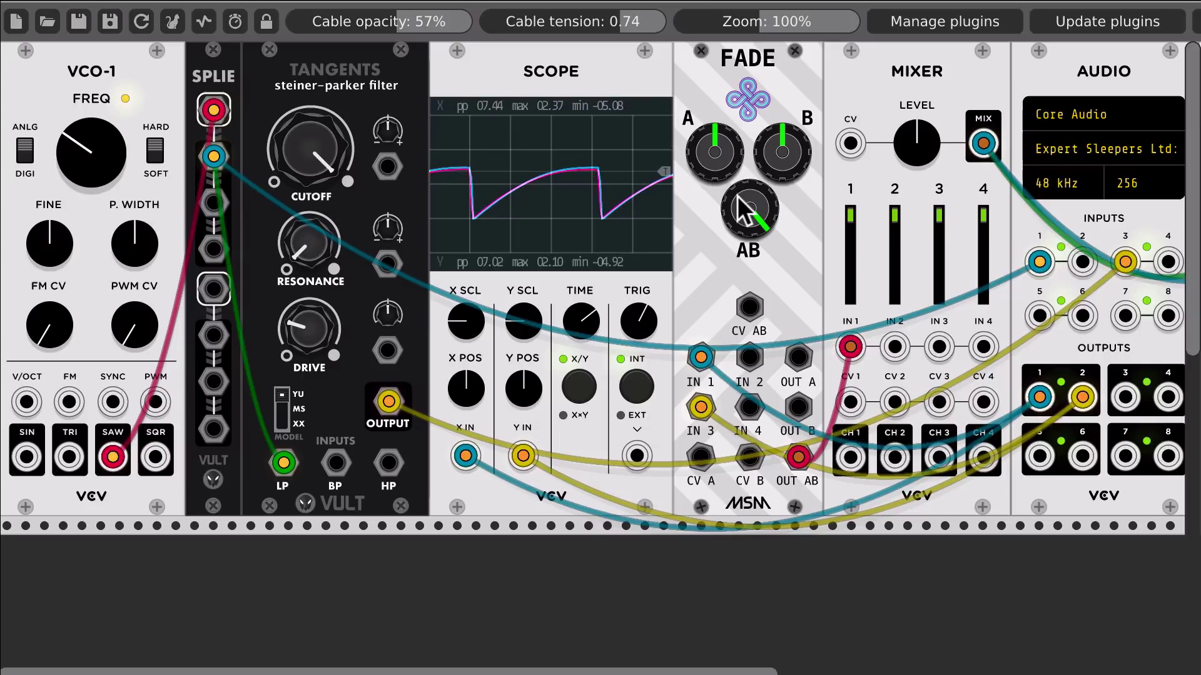
double_click(743, 209)
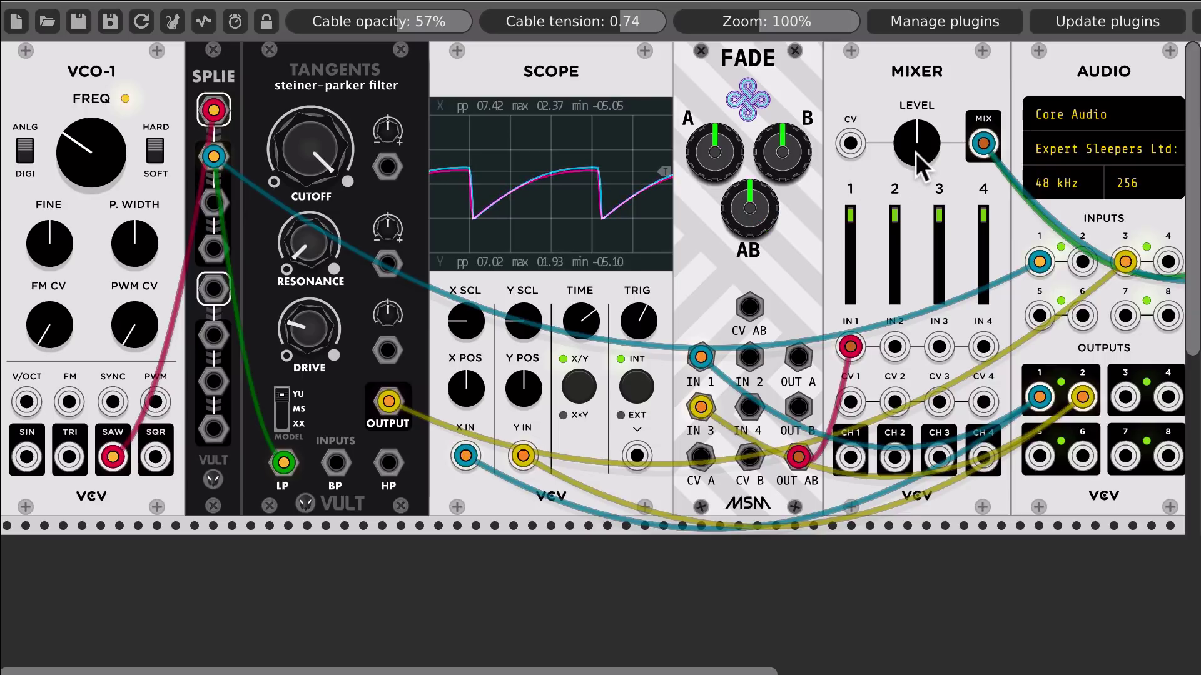
drag(916, 143, 931, 159)
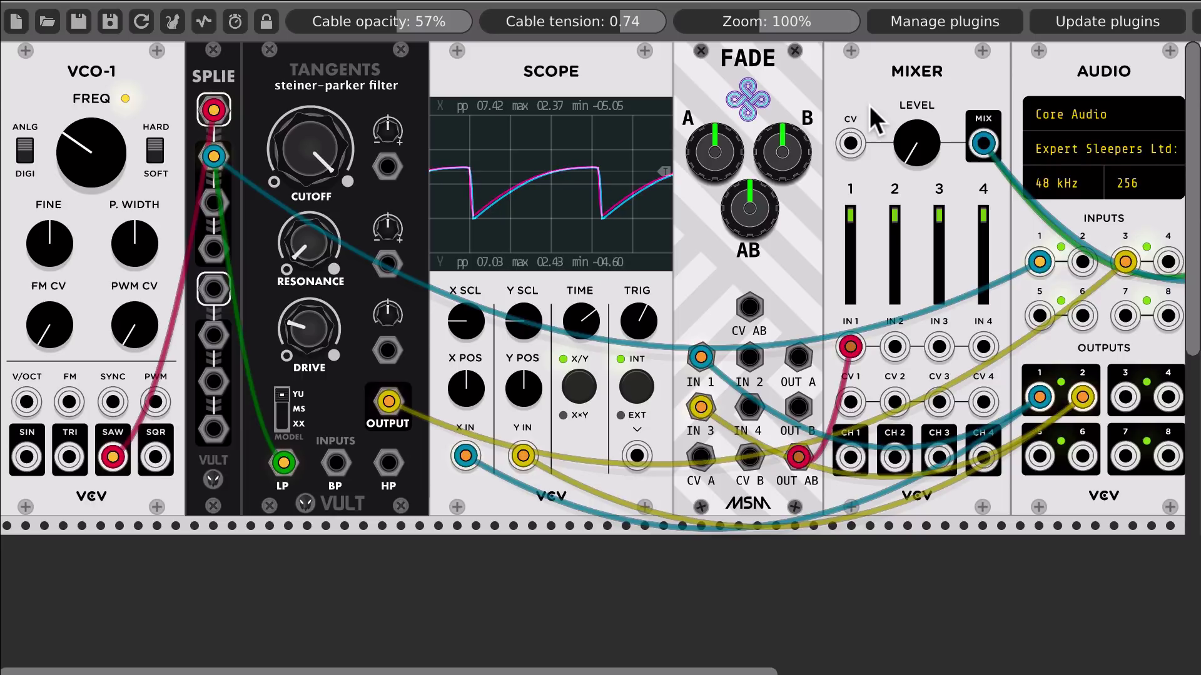
Restore the mixer level for another AB crossfade comparison around centre, and mute the mixer level again
double_click(900, 125)
mouse_move(730, 229)
mouse_down()
mouse_move(729, 188)
mouse_move(730, 231)
mouse_up()
double_click(731, 231)
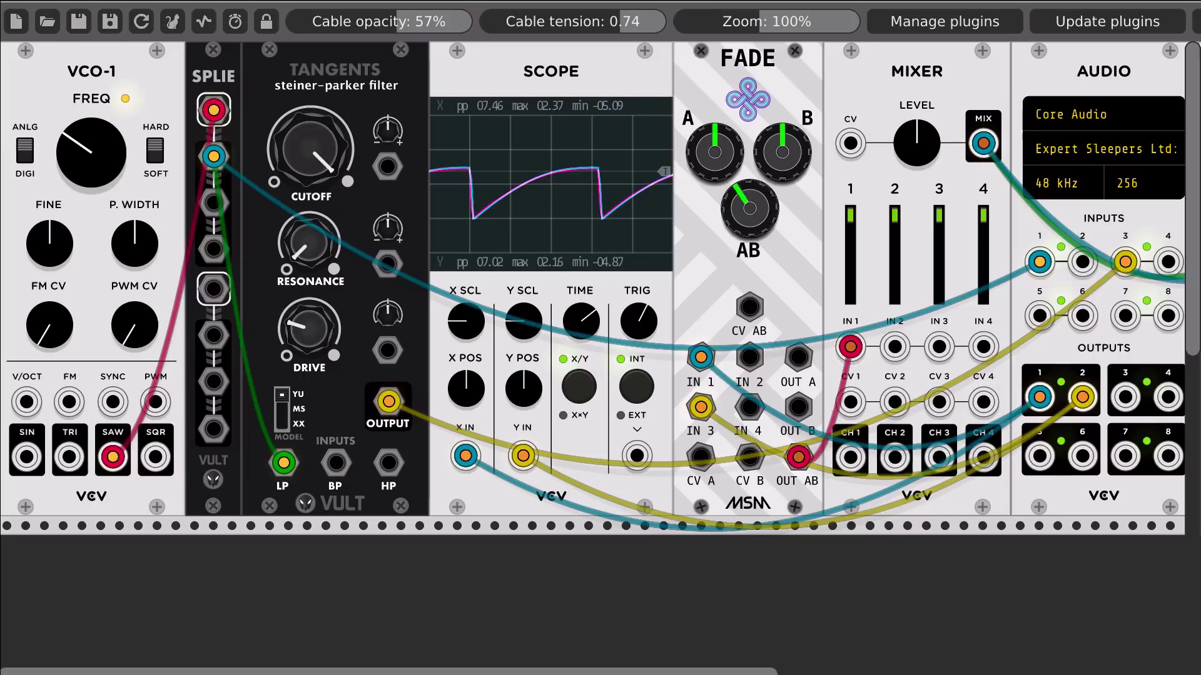
drag(916, 143, 916, 187)
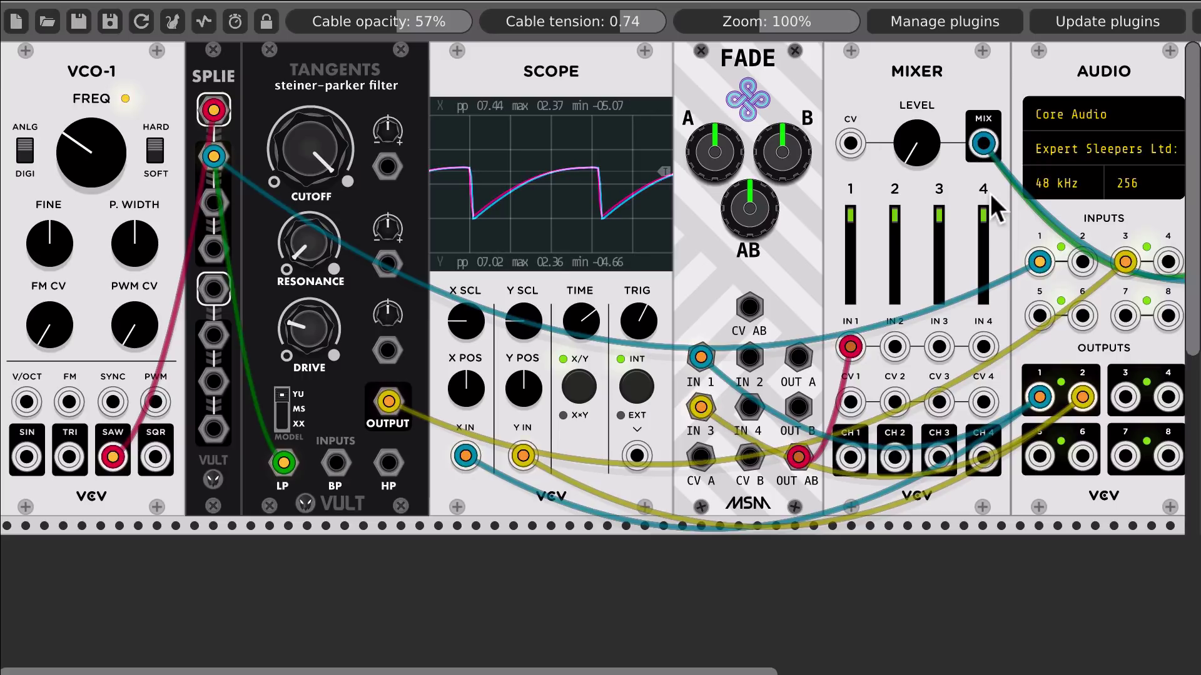
Reset the mixer level to its default and turn the AB crossfade fully up and then fully down
double_click(914, 154)
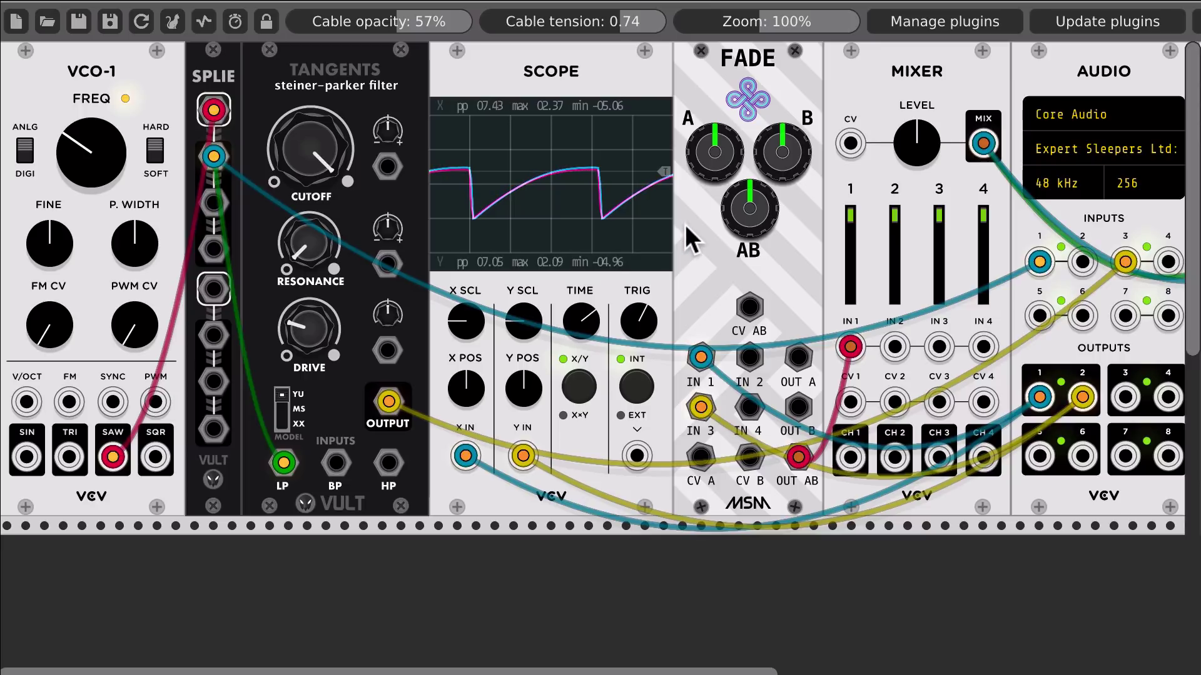
drag(763, 211, 763, 156)
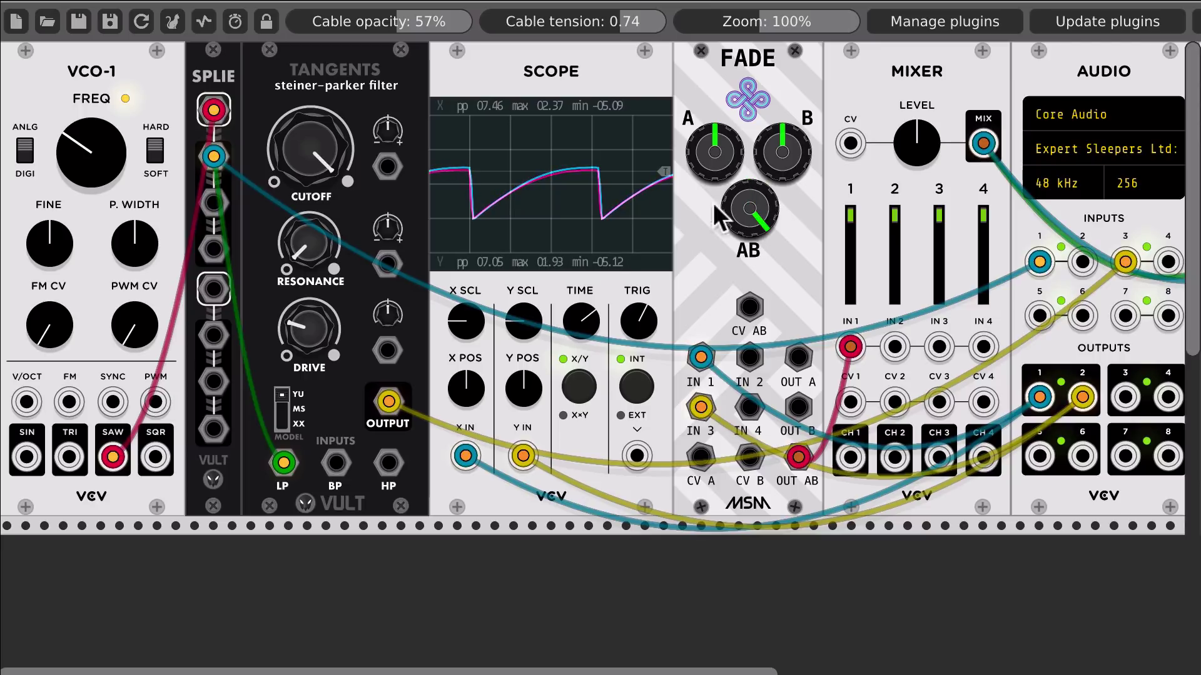
drag(726, 206, 727, 263)
Lower the Tangents cutoff to about three quarters and compare the signals with the AB crossfade, ending at its minimum
drag(309, 162, 309, 197)
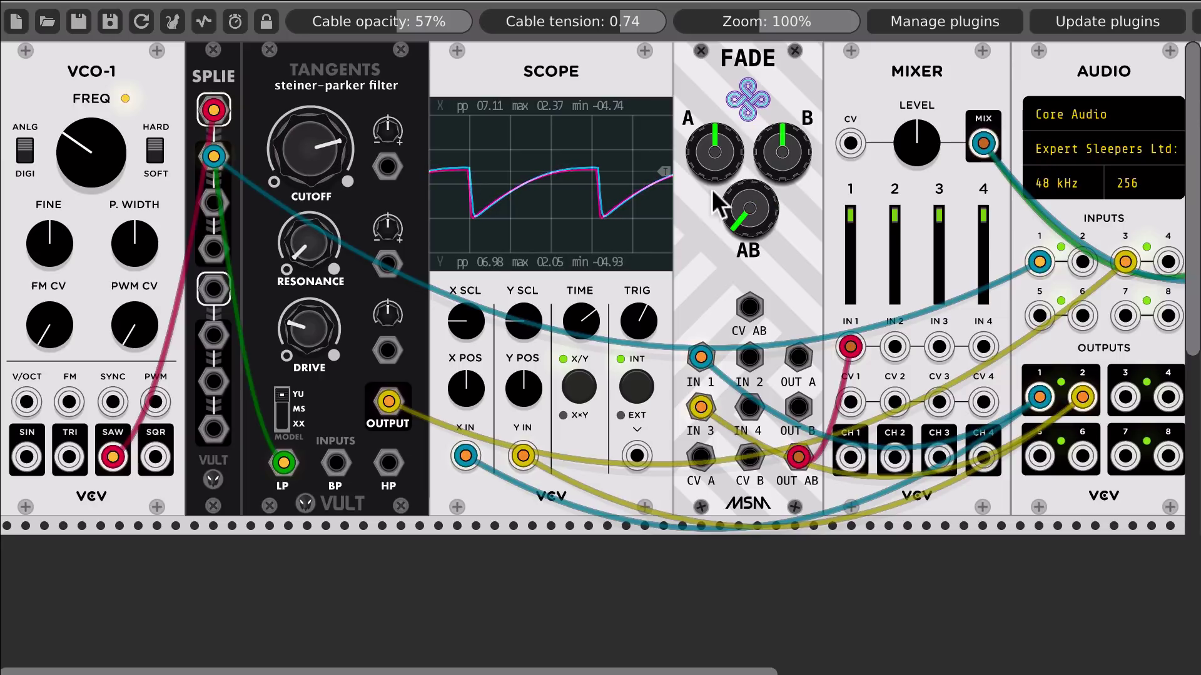
mouse_move(719, 201)
mouse_down()
mouse_move(719, 145)
mouse_move(729, 212)
mouse_up()
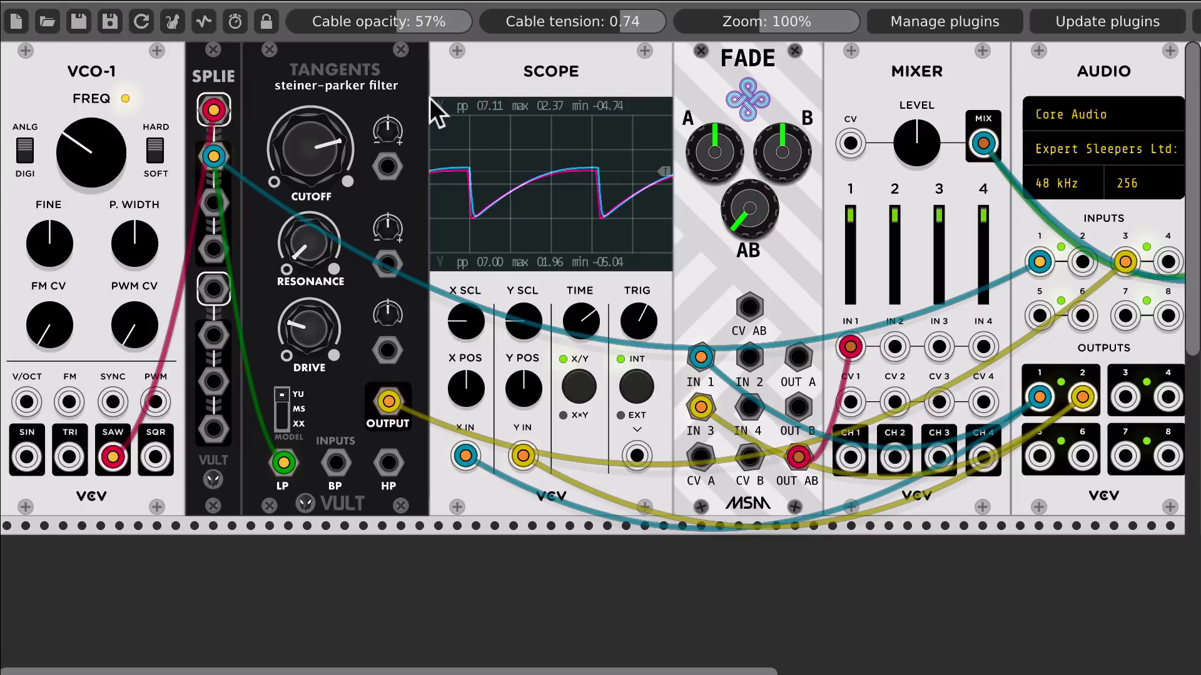
drag(388, 130, 388, 130)
drag(771, 231, 771, 231)
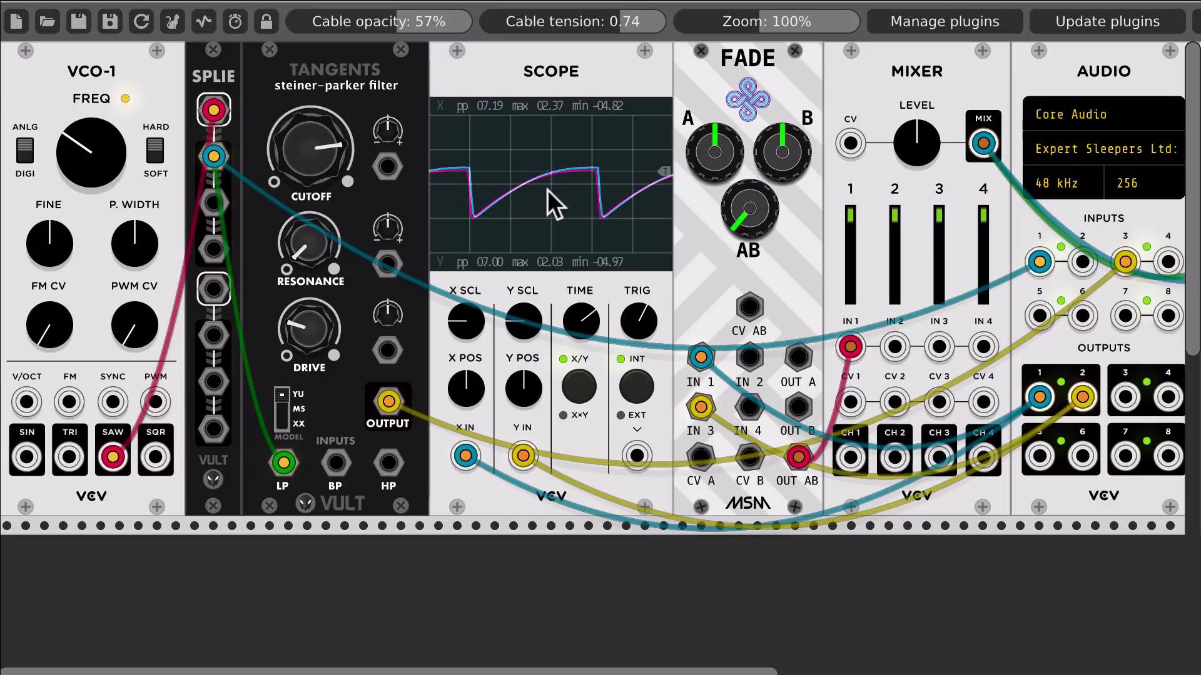
Mute the mixer level and set both the Tangents cutoff and resonance slightly above centre
drag(915, 142, 915, 141)
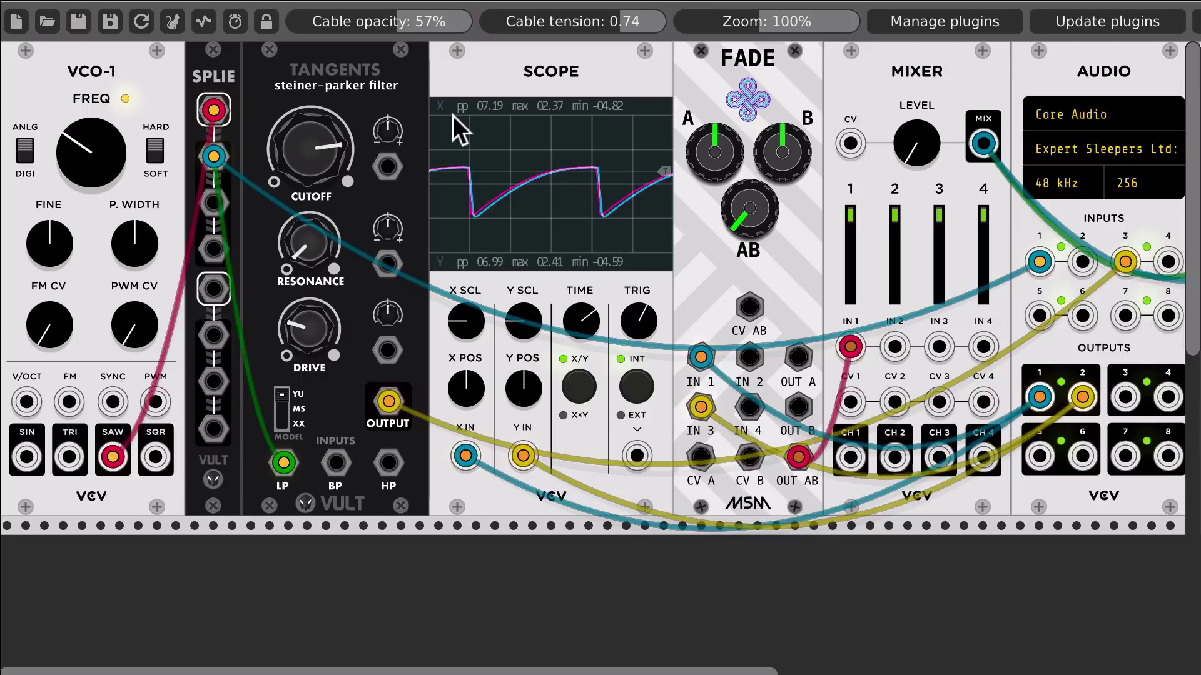
drag(344, 154, 321, 153)
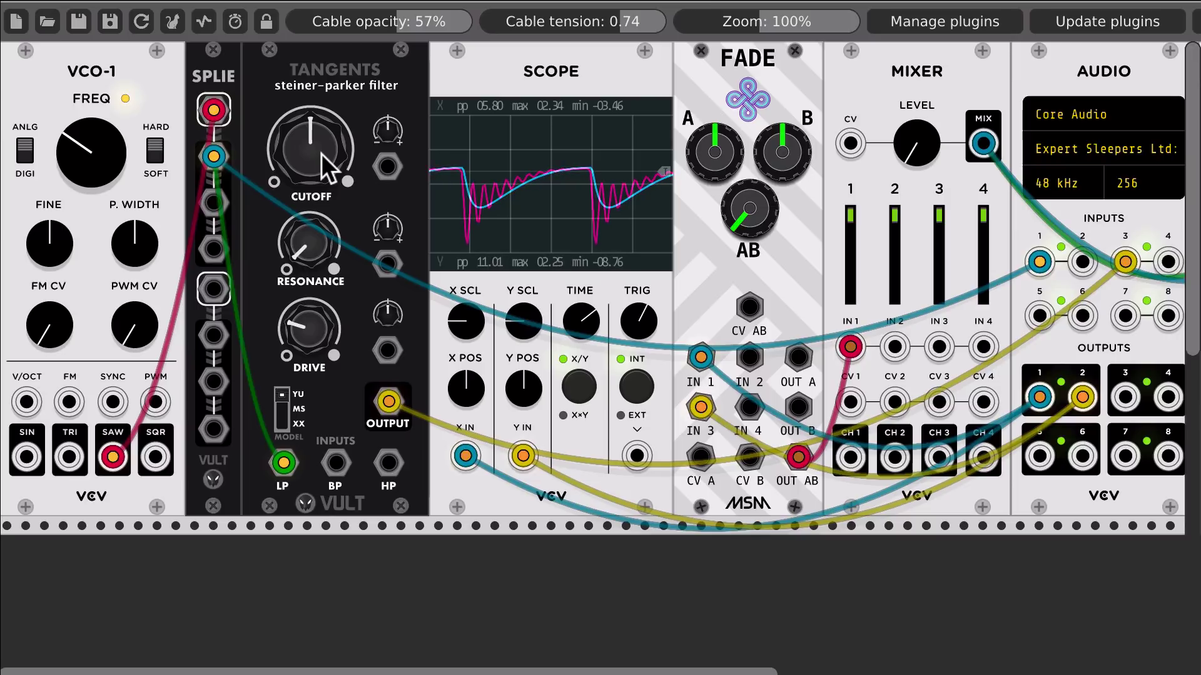
drag(309, 243, 308, 214)
drag(309, 243, 308, 231)
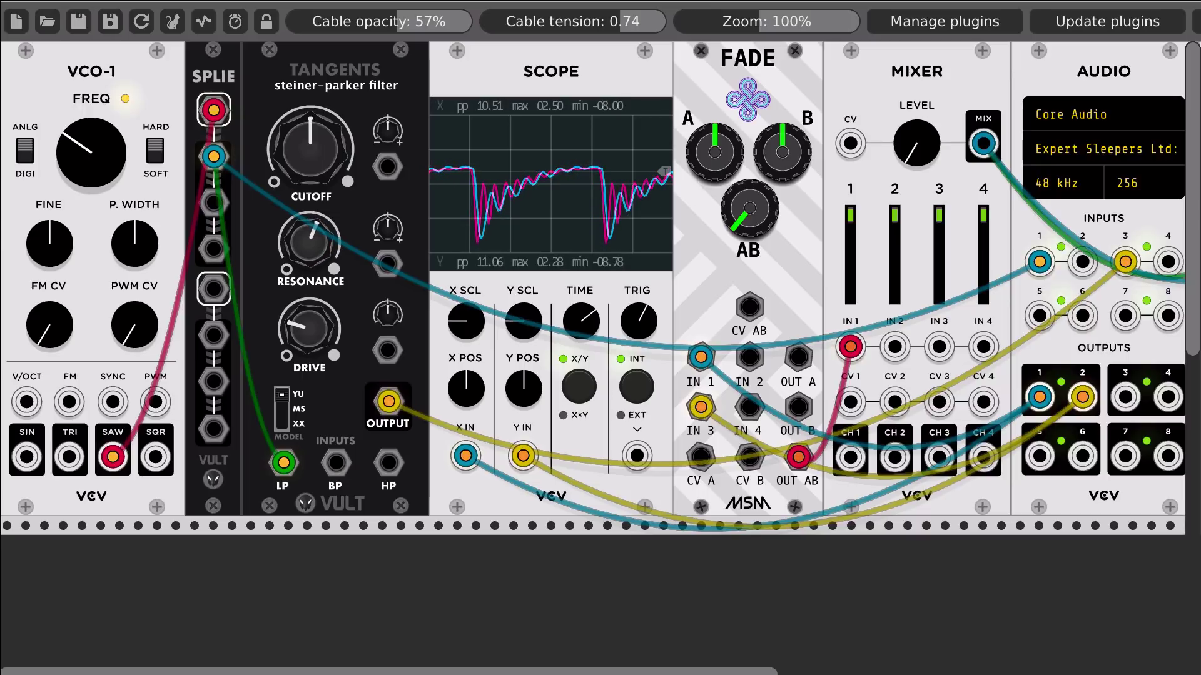
drag(295, 160, 296, 141)
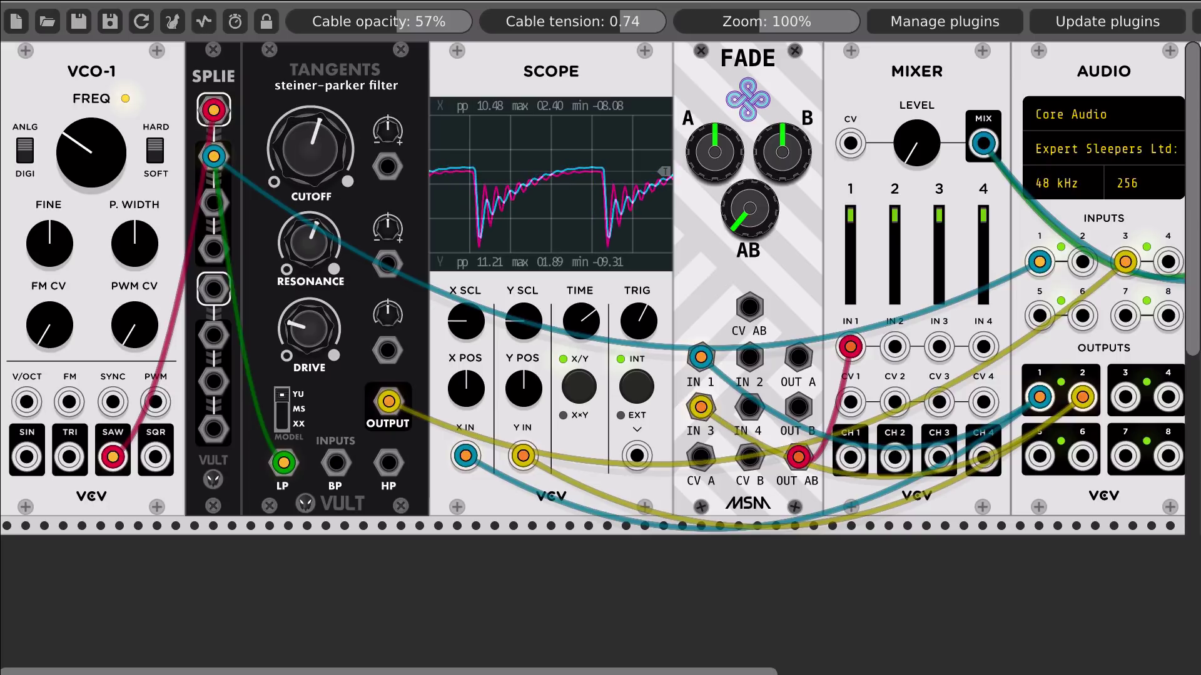
Restore the mixer level and sweep the Tangents cutoff down to minimum with the AB crossfade at its minimum
double_click(920, 154)
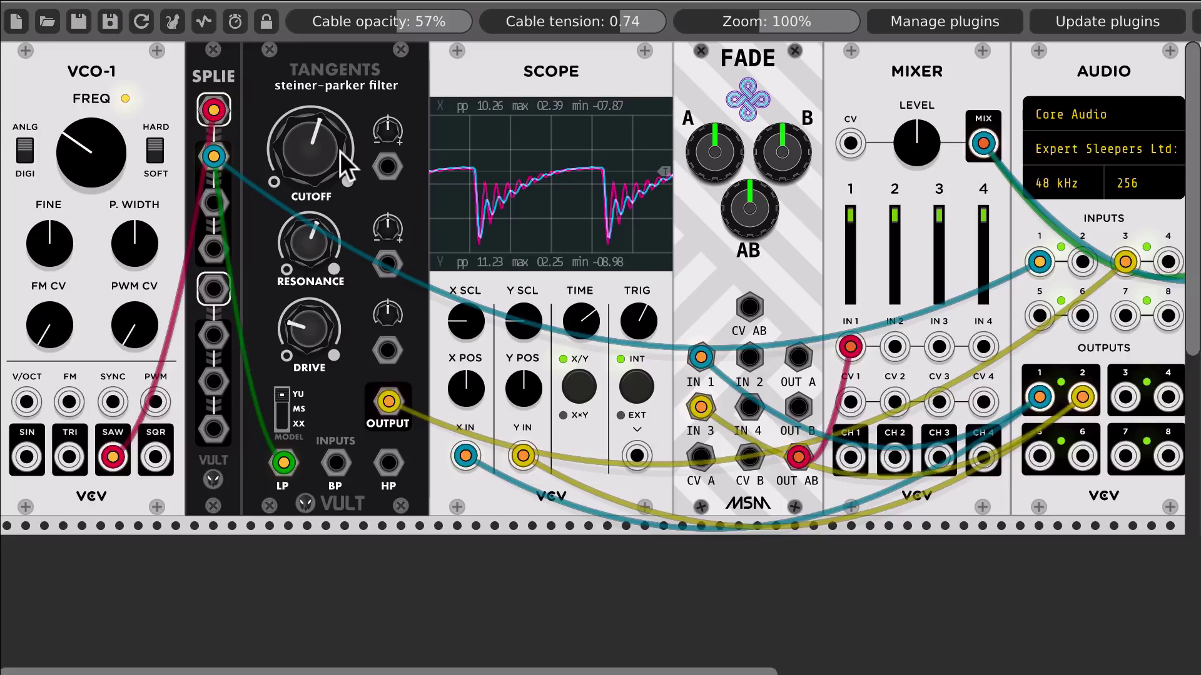
drag(316, 150, 317, 220)
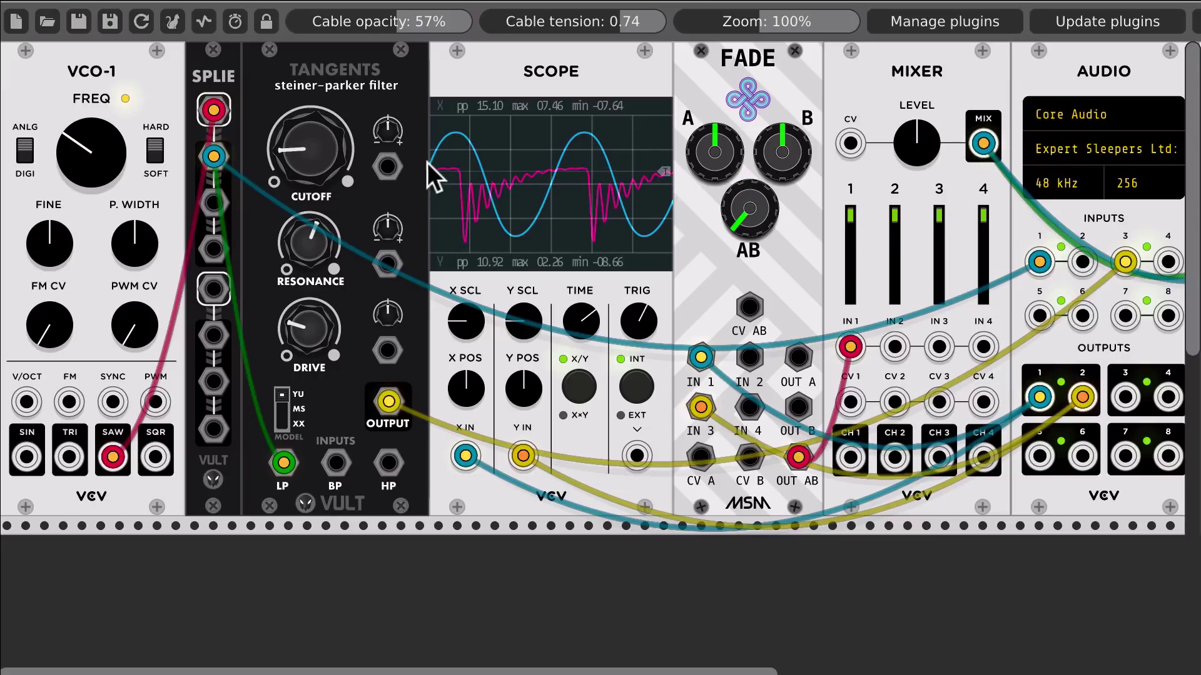
mouse_move(310, 164)
mouse_down()
mouse_move(310, 121)
mouse_move(311, 164)
mouse_up()
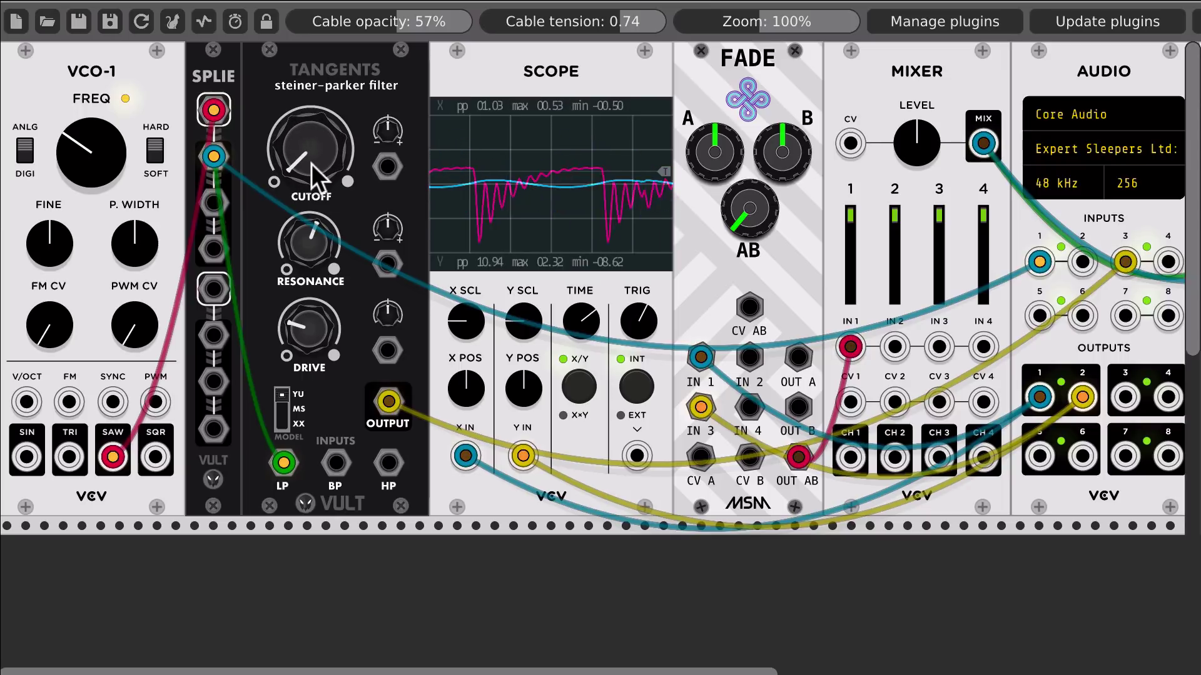
Compare the signals at low cutoff settings with the AB crossfade, ending with AB centred and the Tangents cutoff at minimum
drag(727, 218, 728, 125)
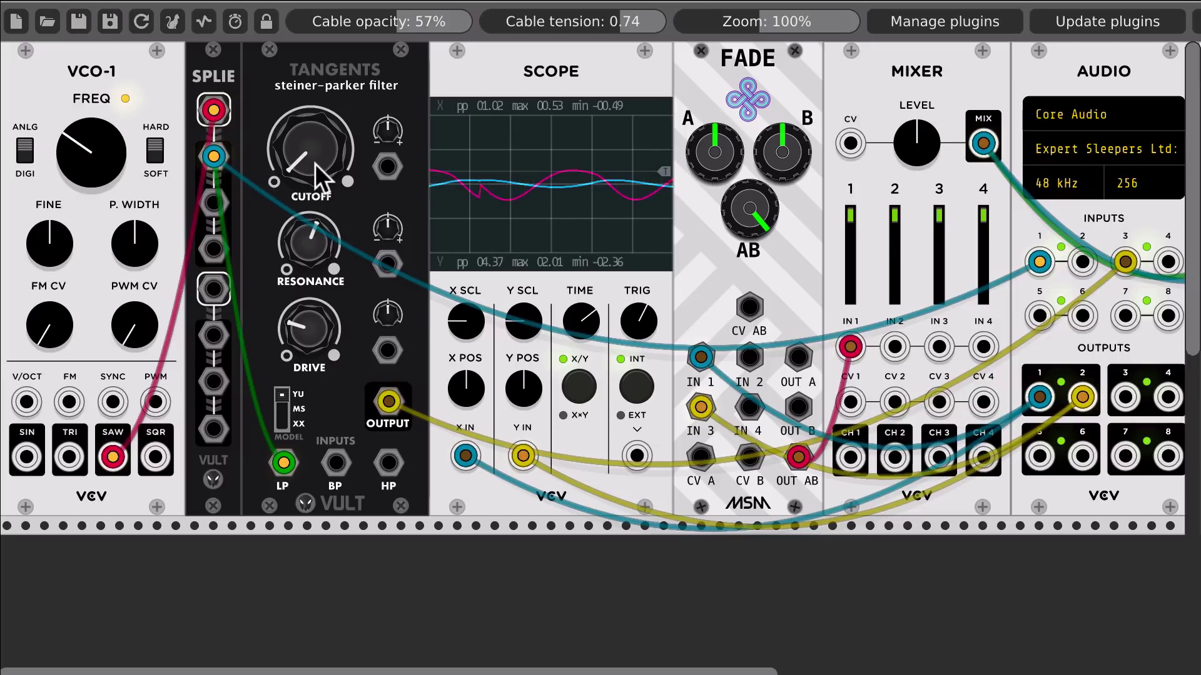
drag(310, 150, 311, 120)
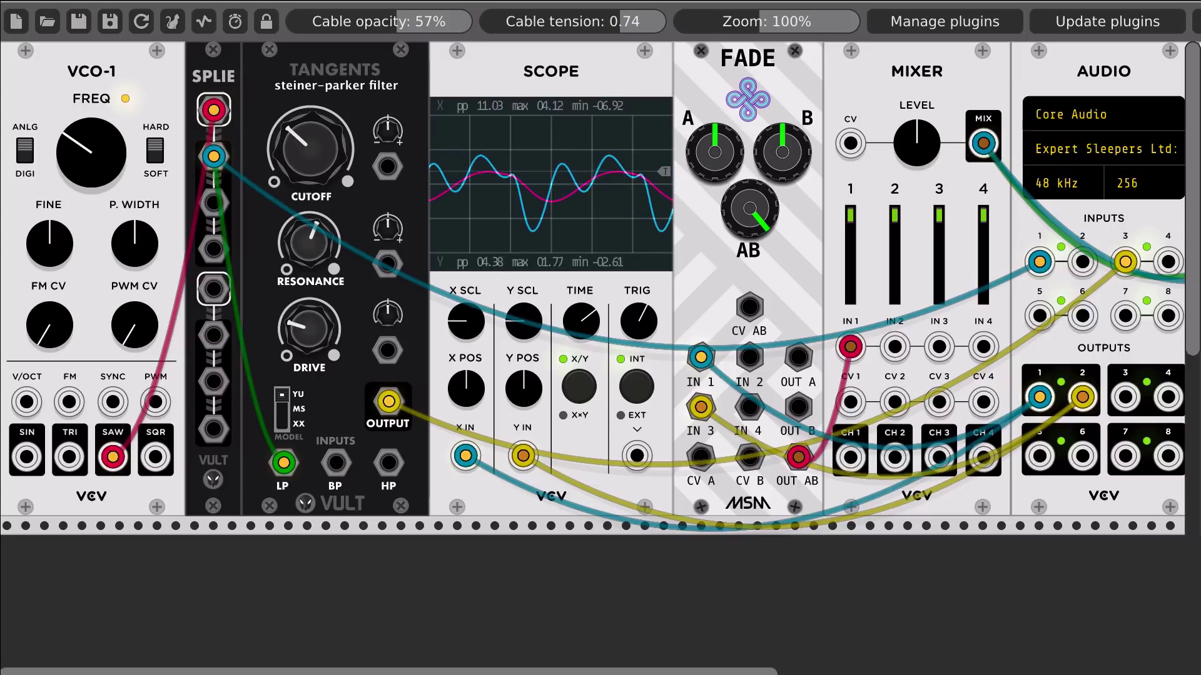
double_click(735, 209)
drag(311, 150, 311, 175)
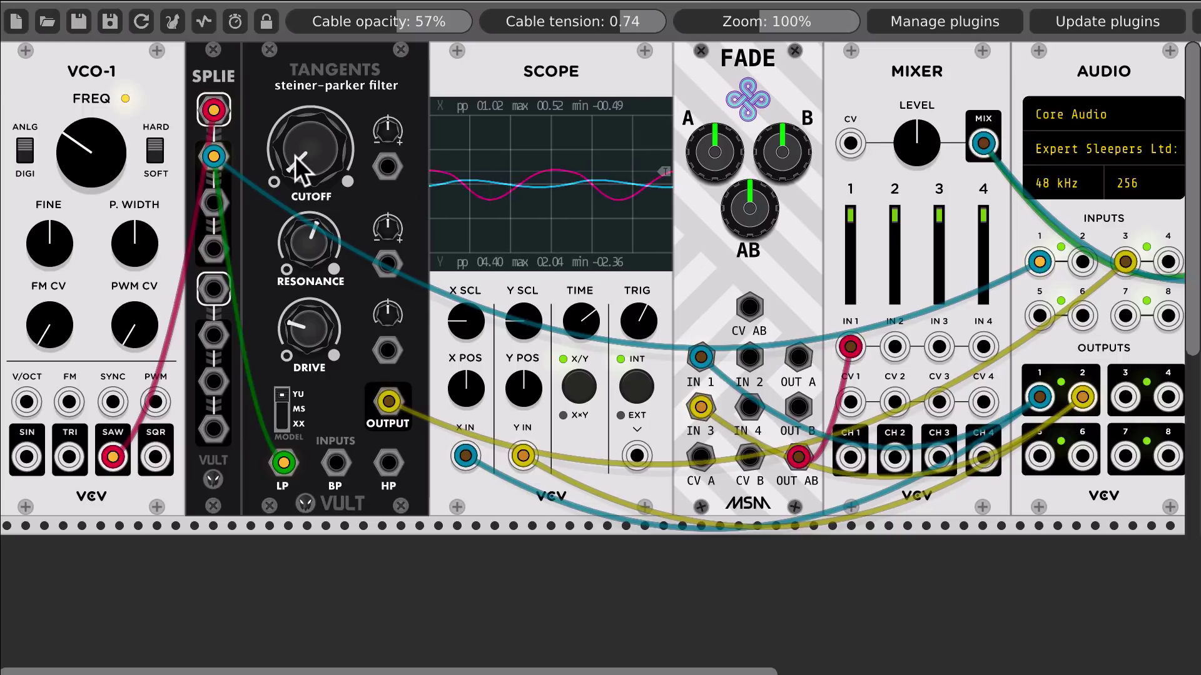
mouse_move(295, 156)
mouse_down()
mouse_move(295, 115)
mouse_move(295, 165)
mouse_up()
drag(745, 228, 760, 216)
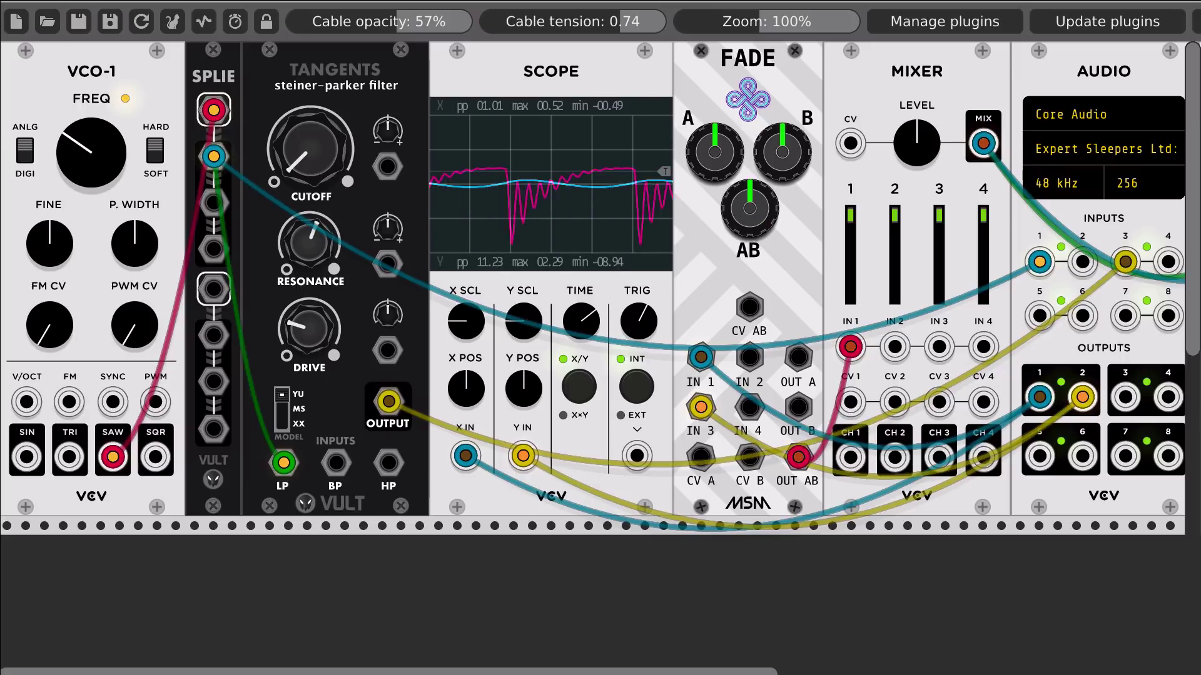
Raise the Tangents cutoff to slightly above centre and increase the resonance slightly to match the hardware's ringing
drag(332, 178, 333, 113)
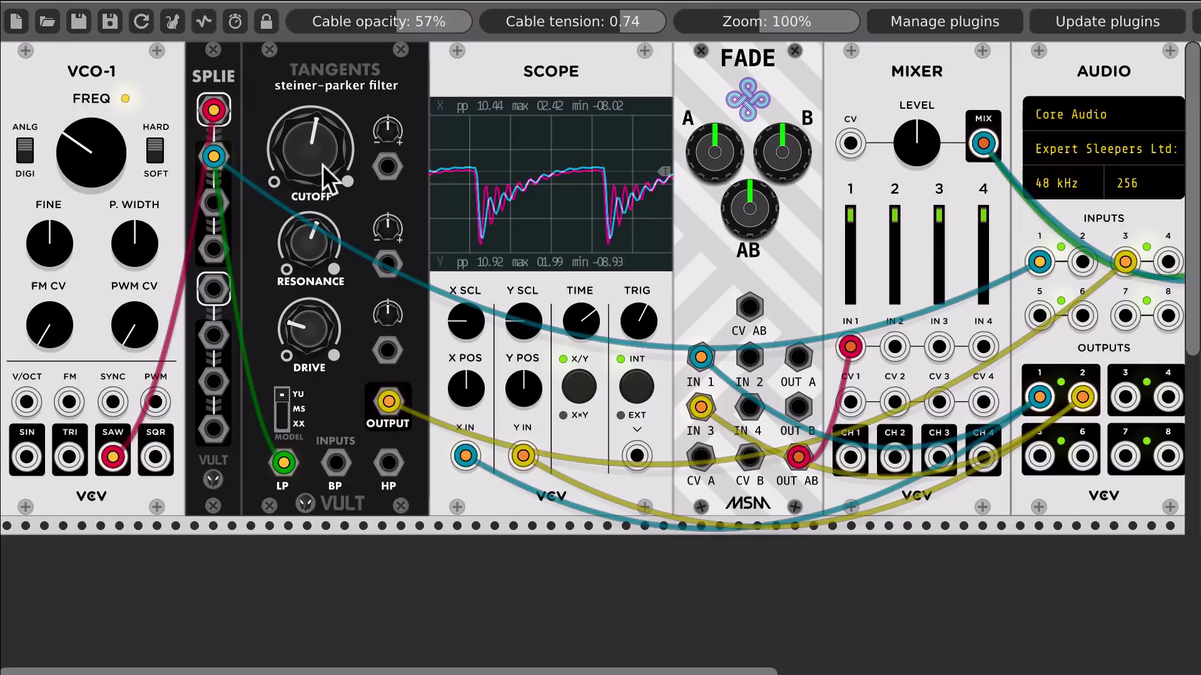
drag(318, 253, 319, 235)
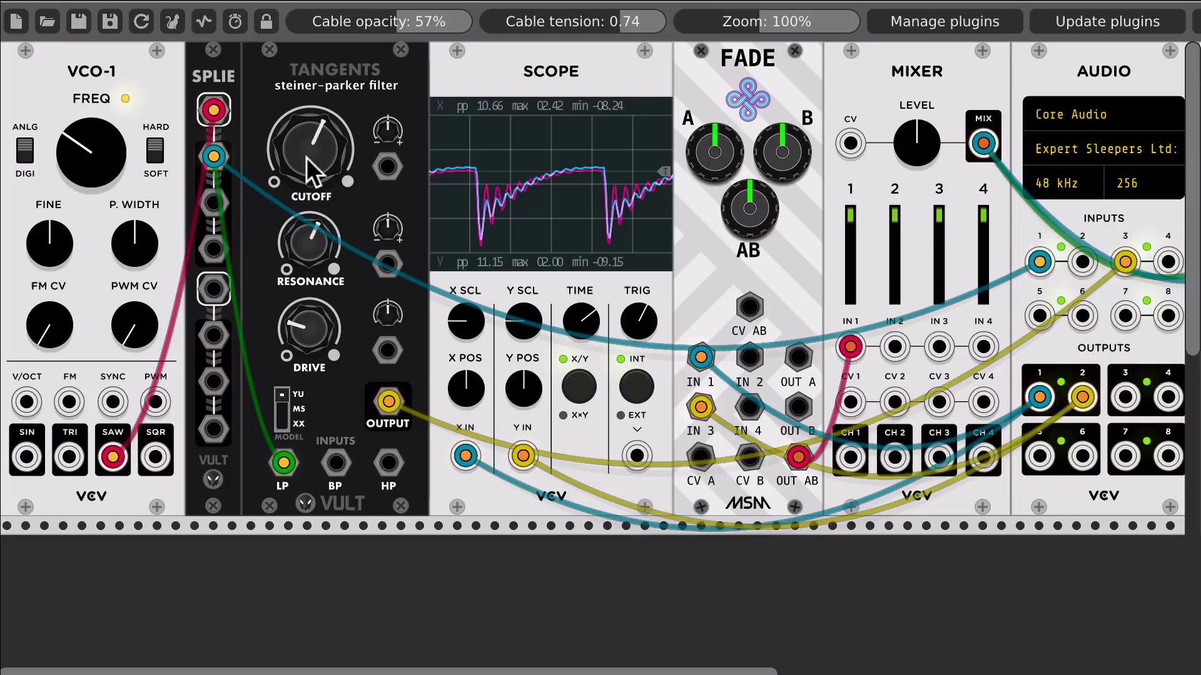
drag(306, 253, 306, 245)
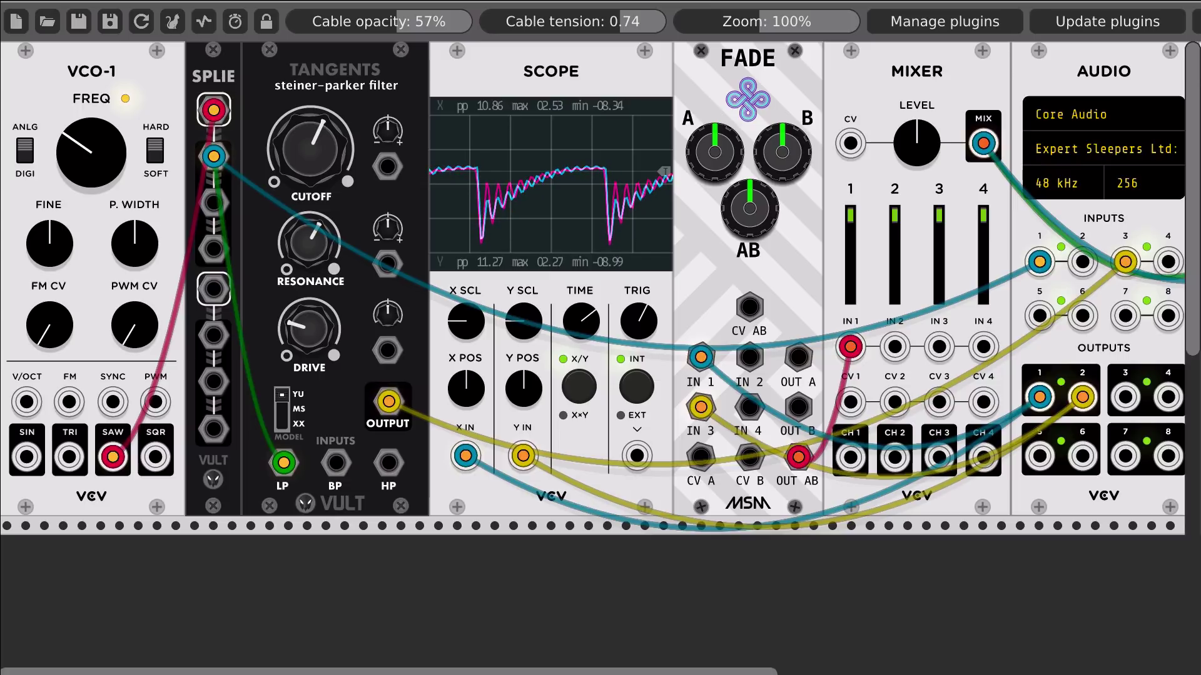
Compare the signals at both AB crossfade extremes, ending fully up, and lower the Tangents cutoff to just below centre with slightly less resonance
drag(738, 230, 740, 269)
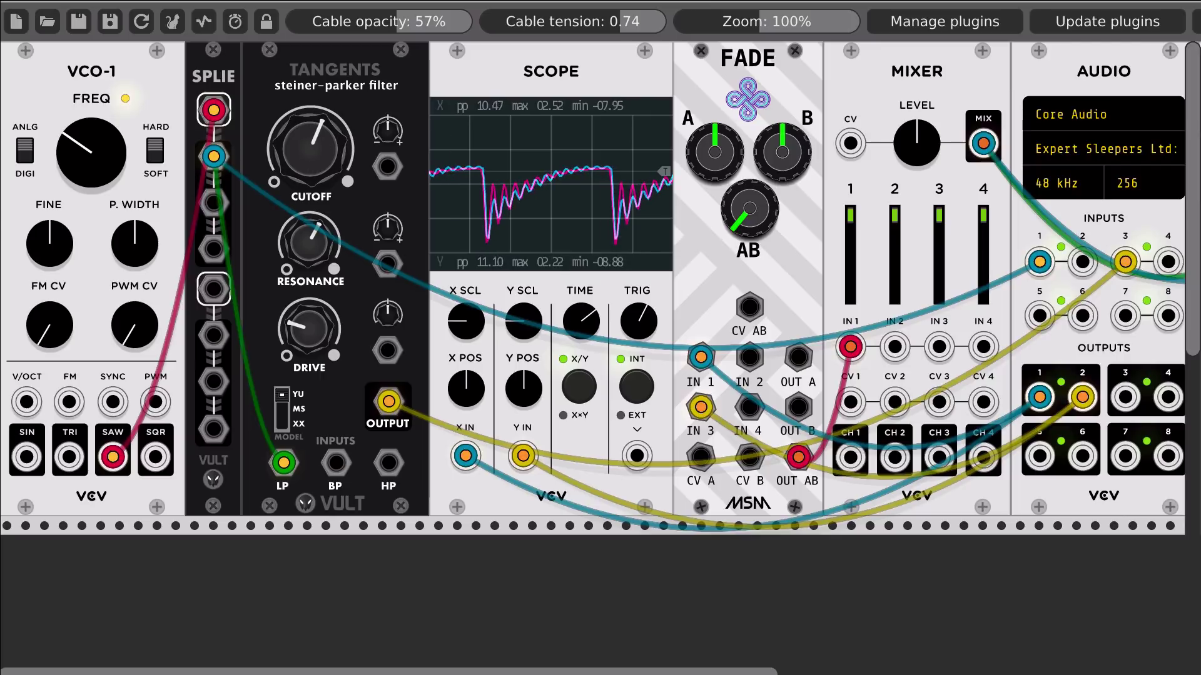
drag(309, 133, 309, 135)
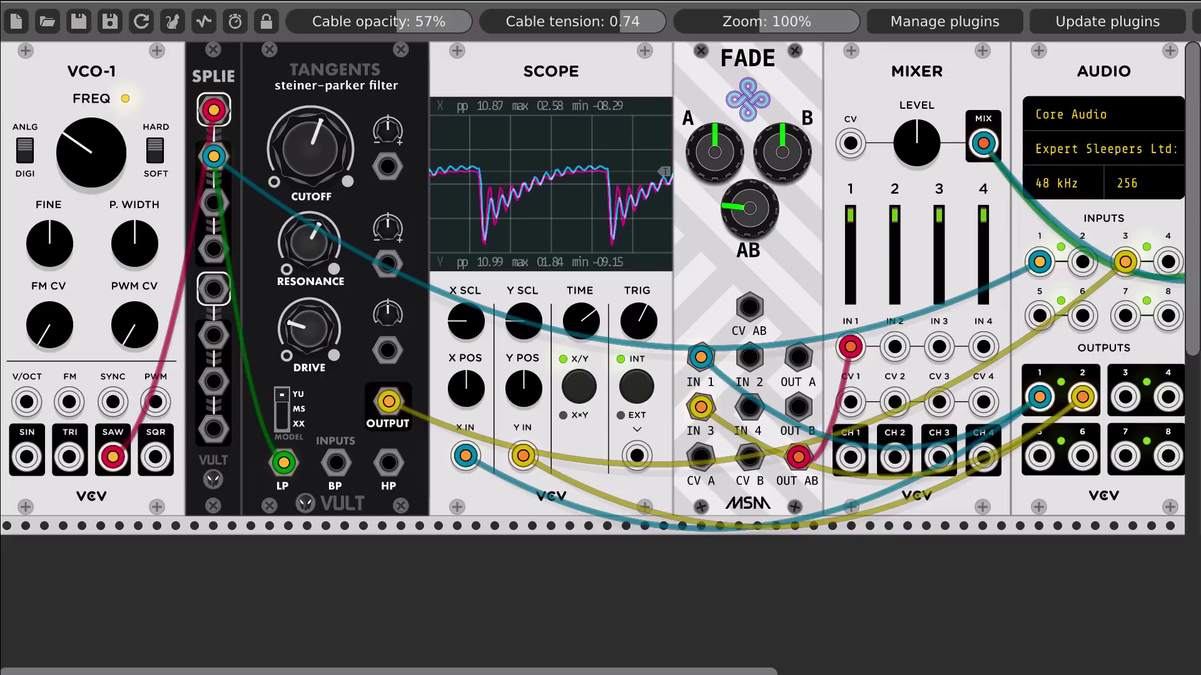
drag(749, 208, 749, 156)
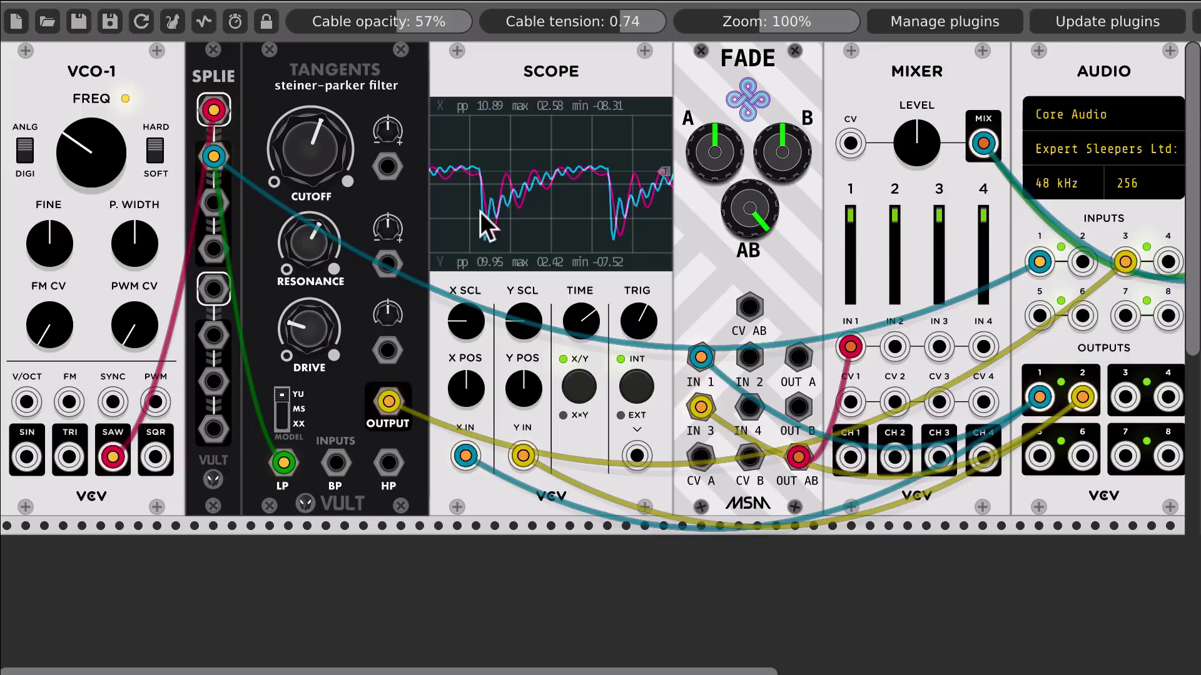
drag(310, 136, 310, 160)
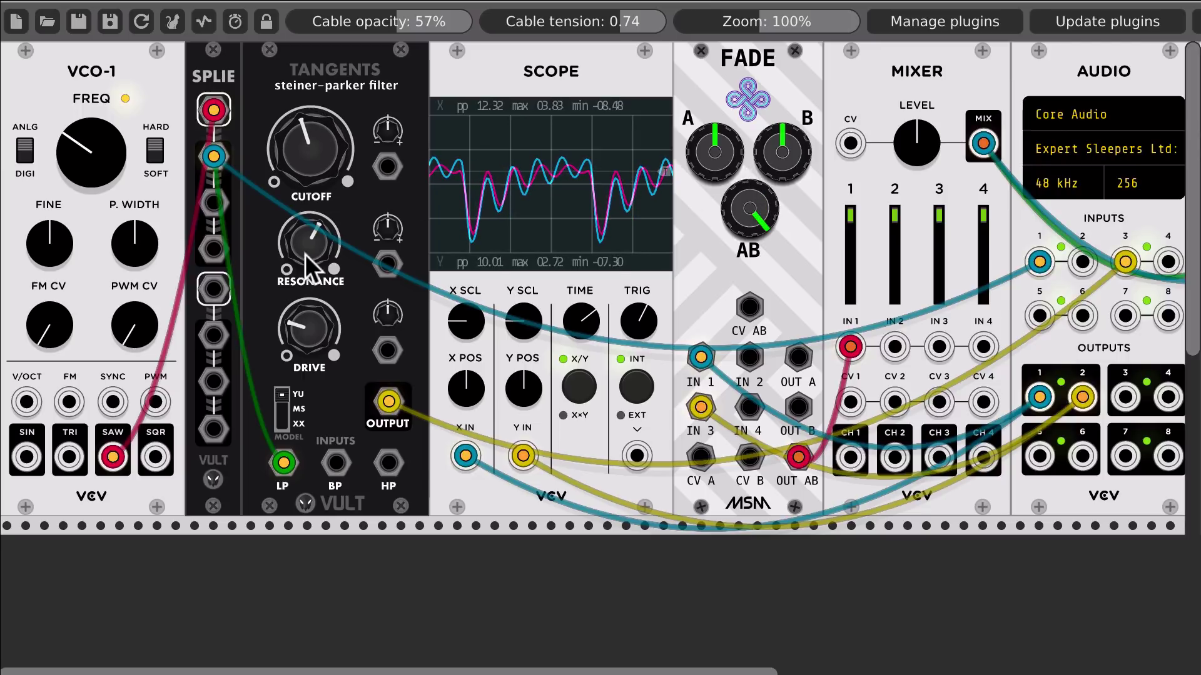
drag(305, 254, 306, 256)
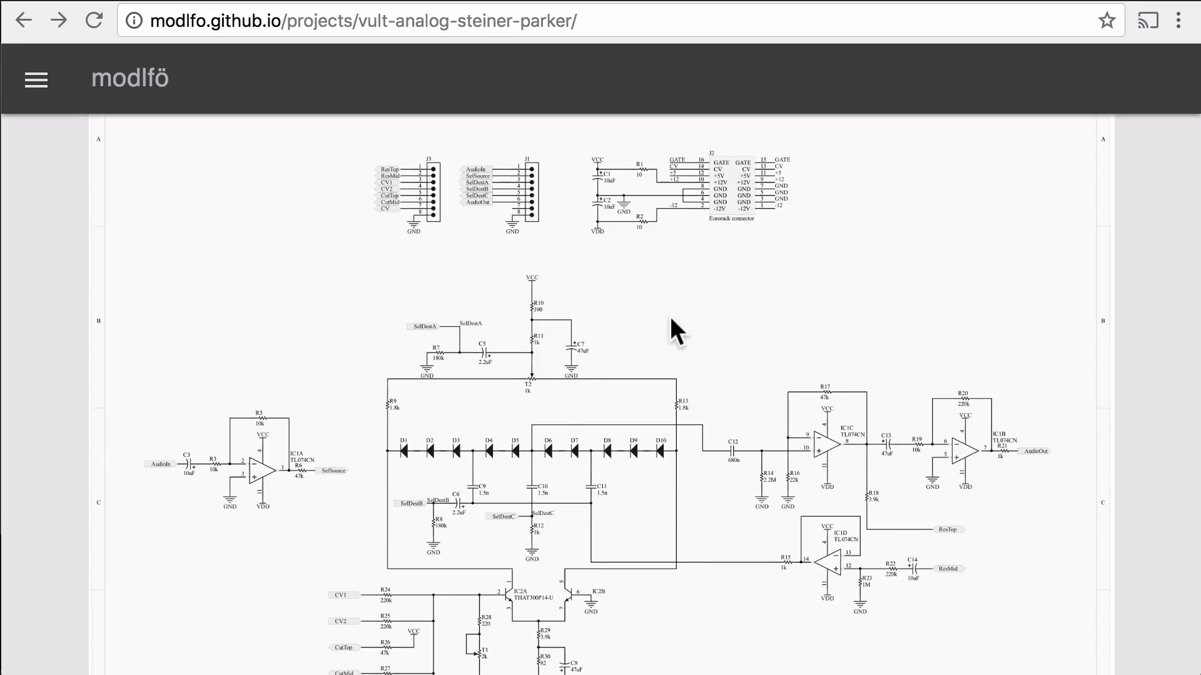
Examine the diode ladder, op-amp stages and ResTop/ResMid resonance feedback path on the Steiner-Parker schematic in the browser
scroll(670, 317, up, 5)
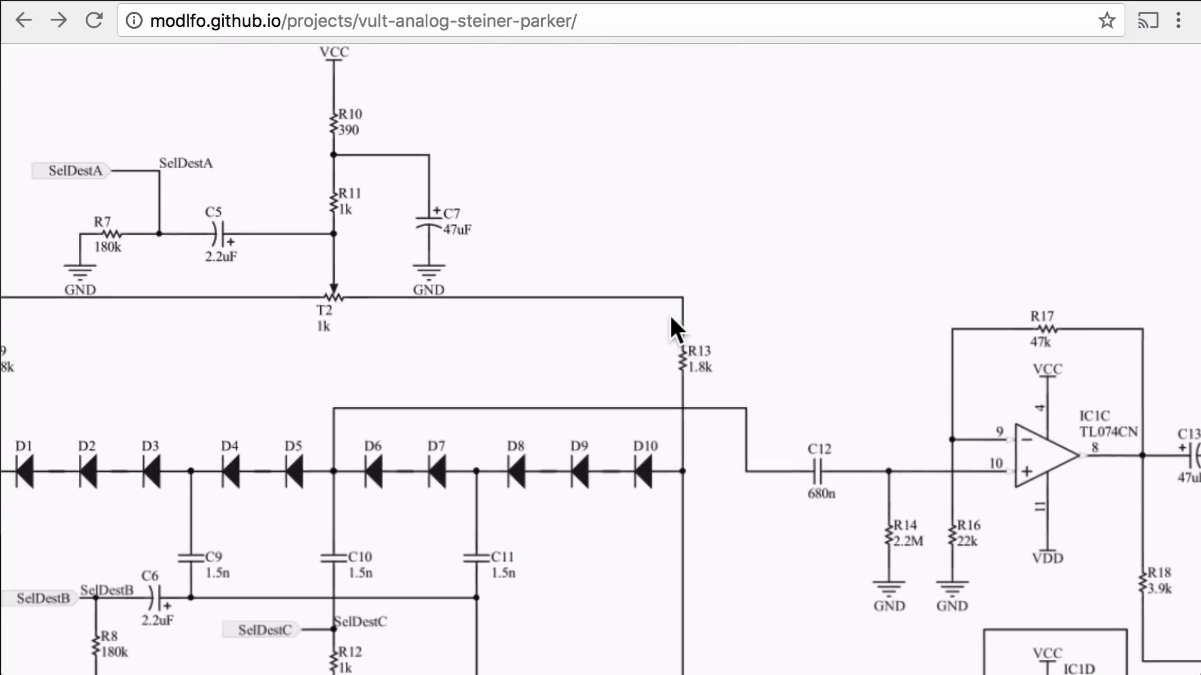
scroll(670, 315, down, 3)
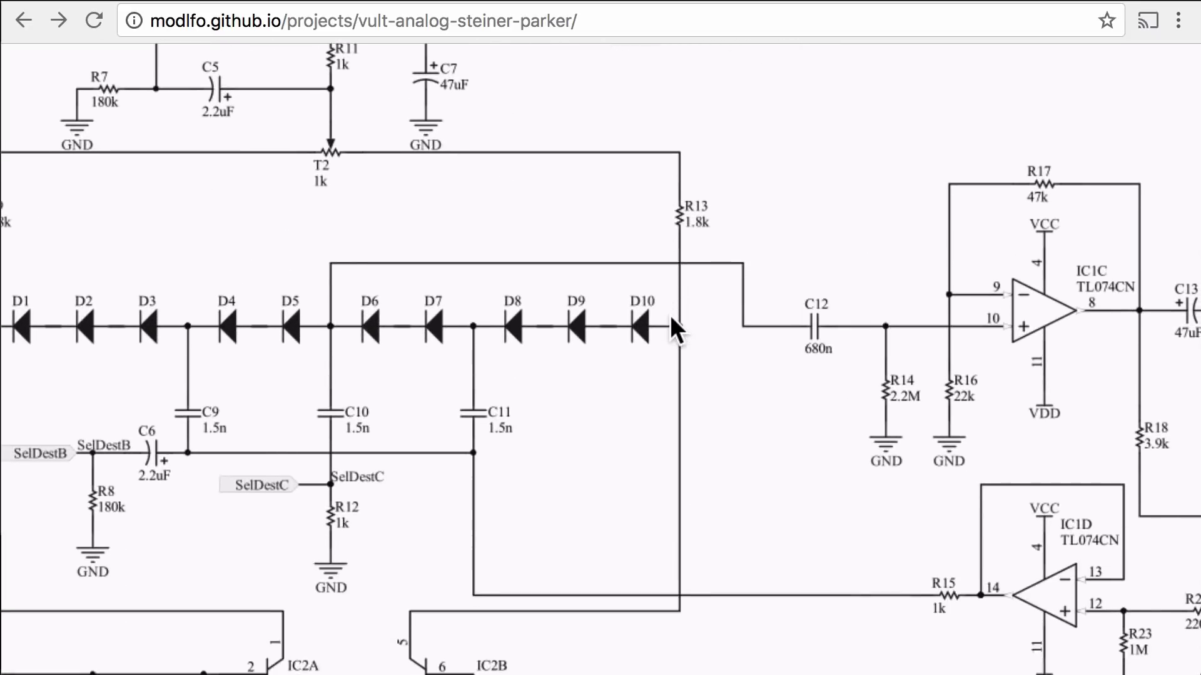
scroll(670, 315, down, 2)
scroll(669, 315, right, 4)
scroll(670, 315, down, 1)
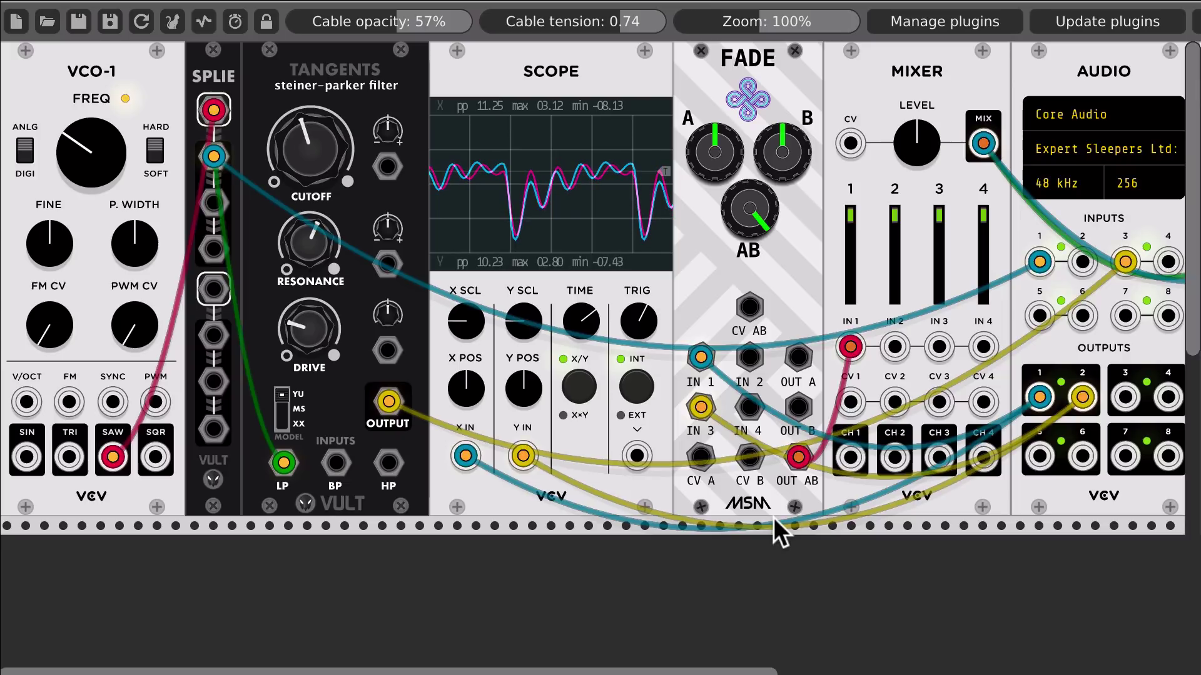
key(super+Tab)
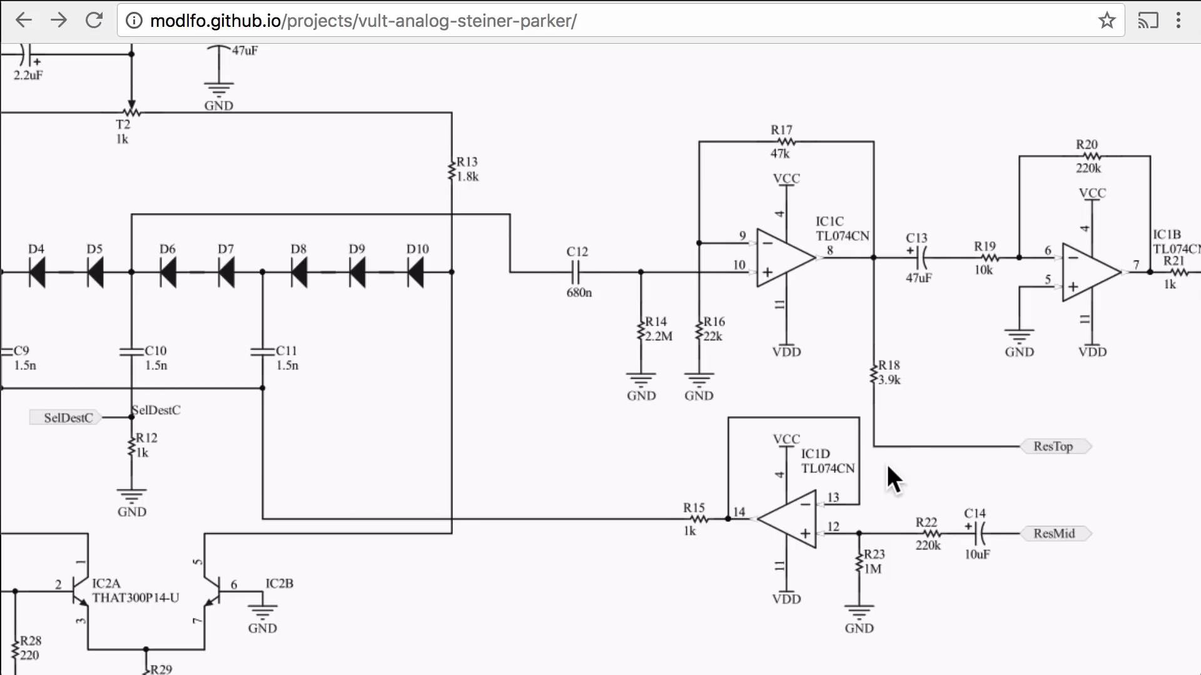
scroll(886, 464, right, 5)
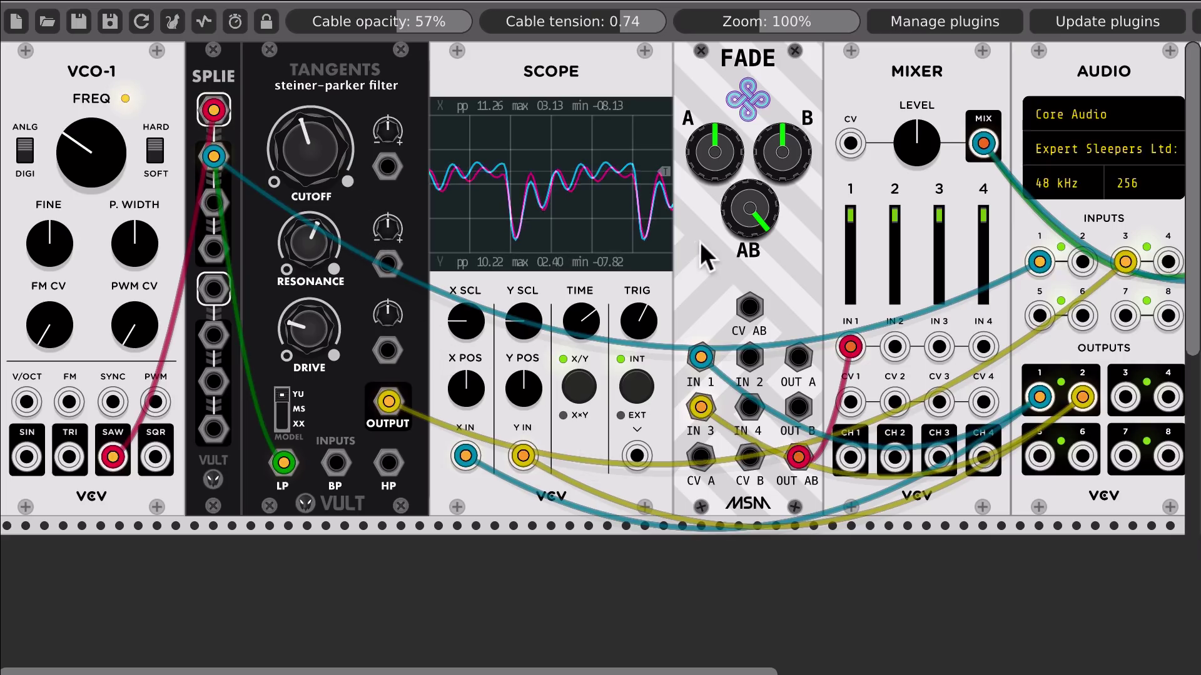
Turn the AB crossfade to minimum and raise the Tangents resonance to maximum
double_click(748, 216)
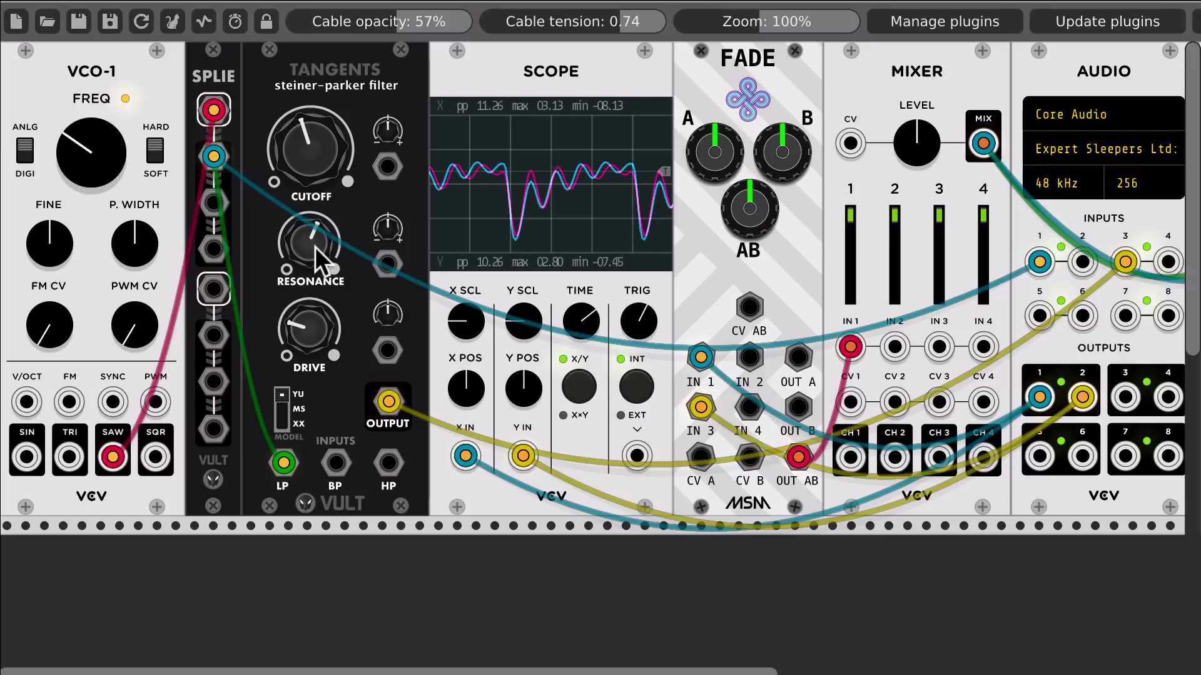
drag(750, 209, 749, 238)
drag(309, 253, 309, 238)
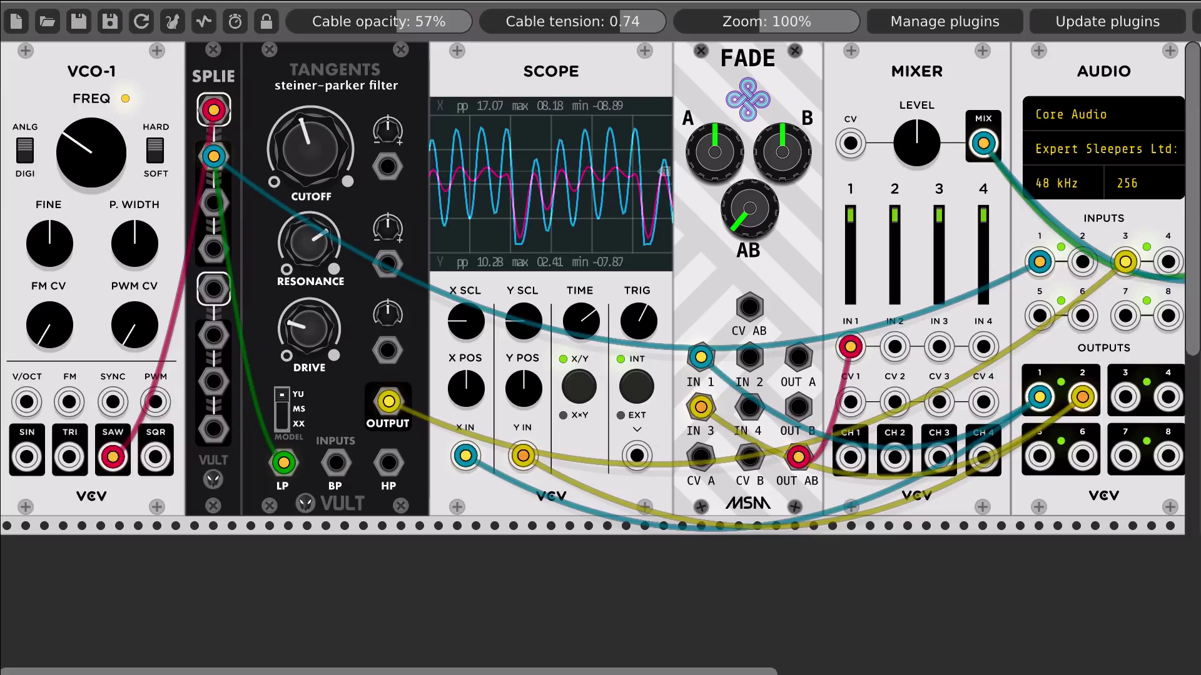
drag(309, 244, 309, 222)
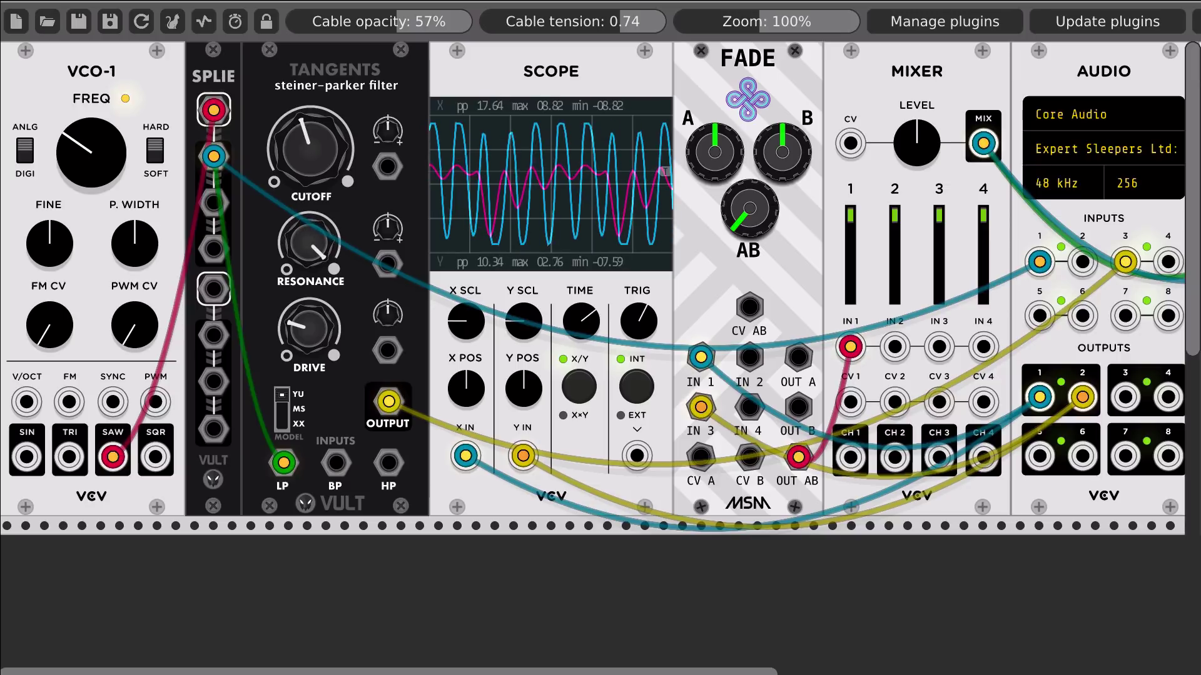
Compare the signals at maximum resonance by turning the AB crossfade fully up and back down, and mute the mixer level
drag(730, 224, 730, 194)
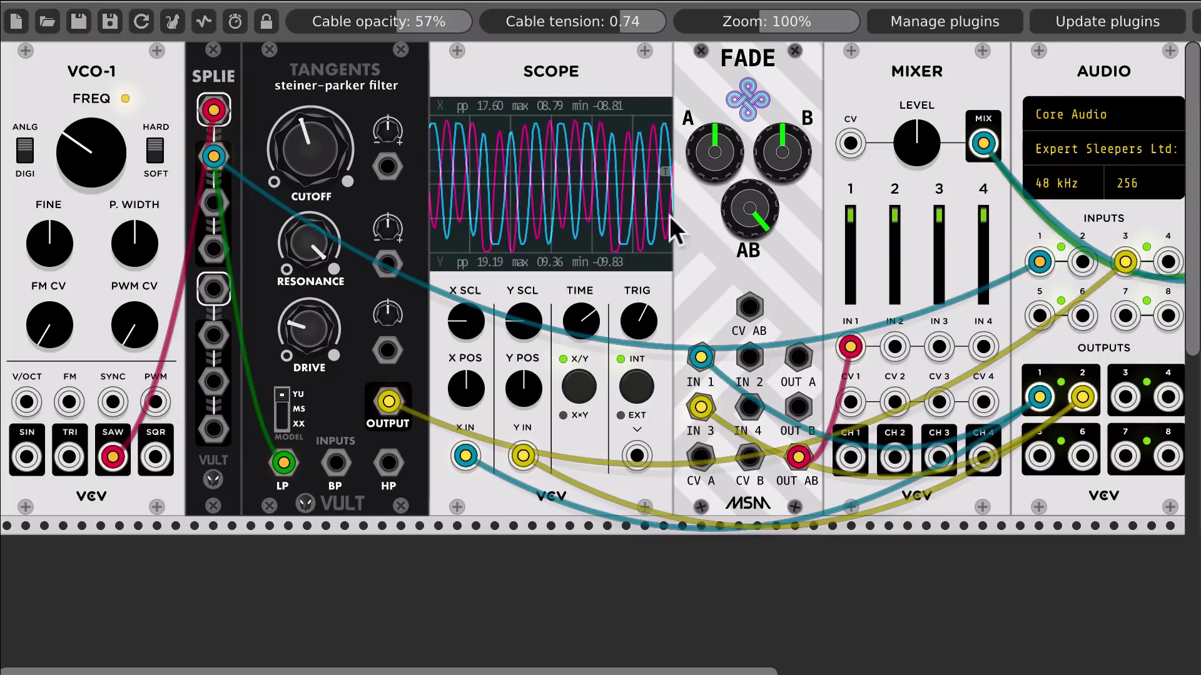
drag(759, 205, 760, 256)
drag(319, 258, 318, 233)
drag(902, 162, 905, 166)
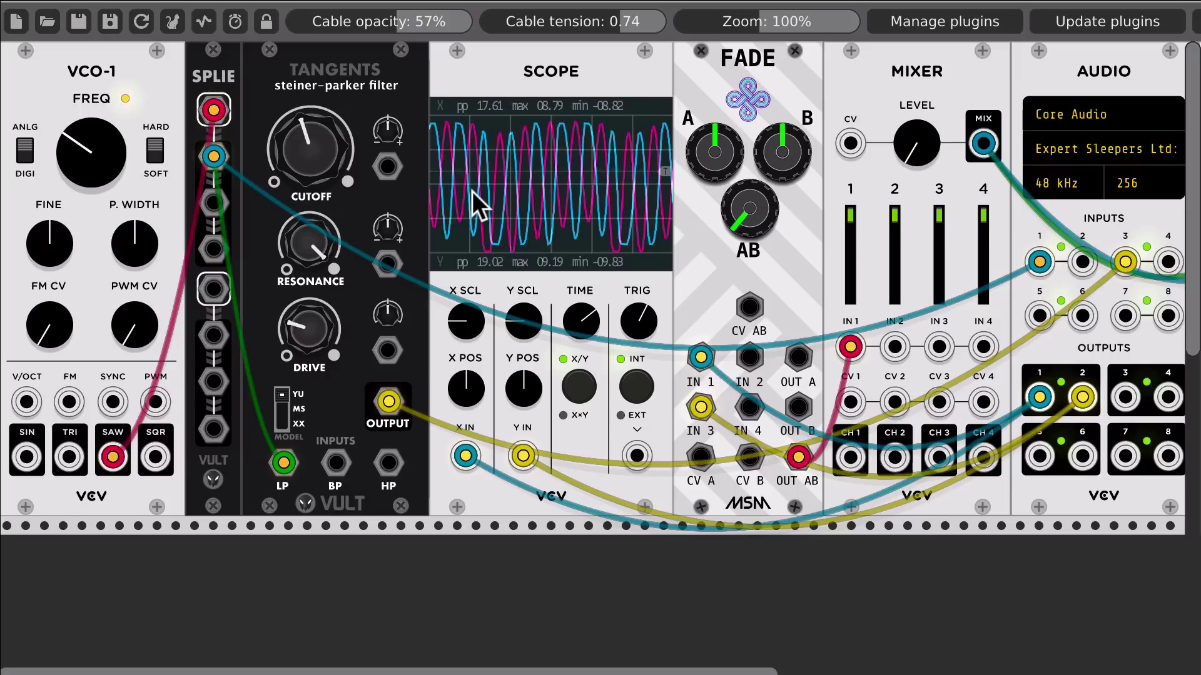
Restore the mixer level and sweep the Tangents cutoff to just above centre with the AB crossfade at minimum
drag(741, 224, 741, 223)
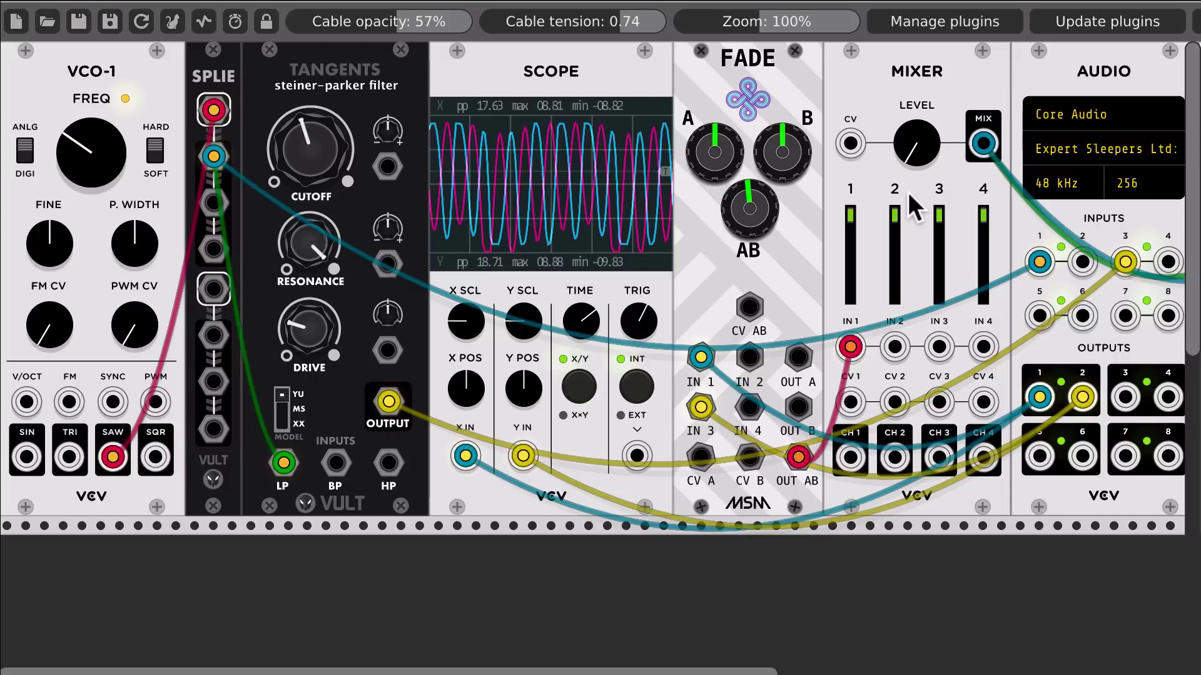
drag(912, 150, 911, 148)
mouse_move(311, 148)
mouse_down()
mouse_move(311, 136)
mouse_move(318, 149)
mouse_up()
drag(741, 222, 741, 238)
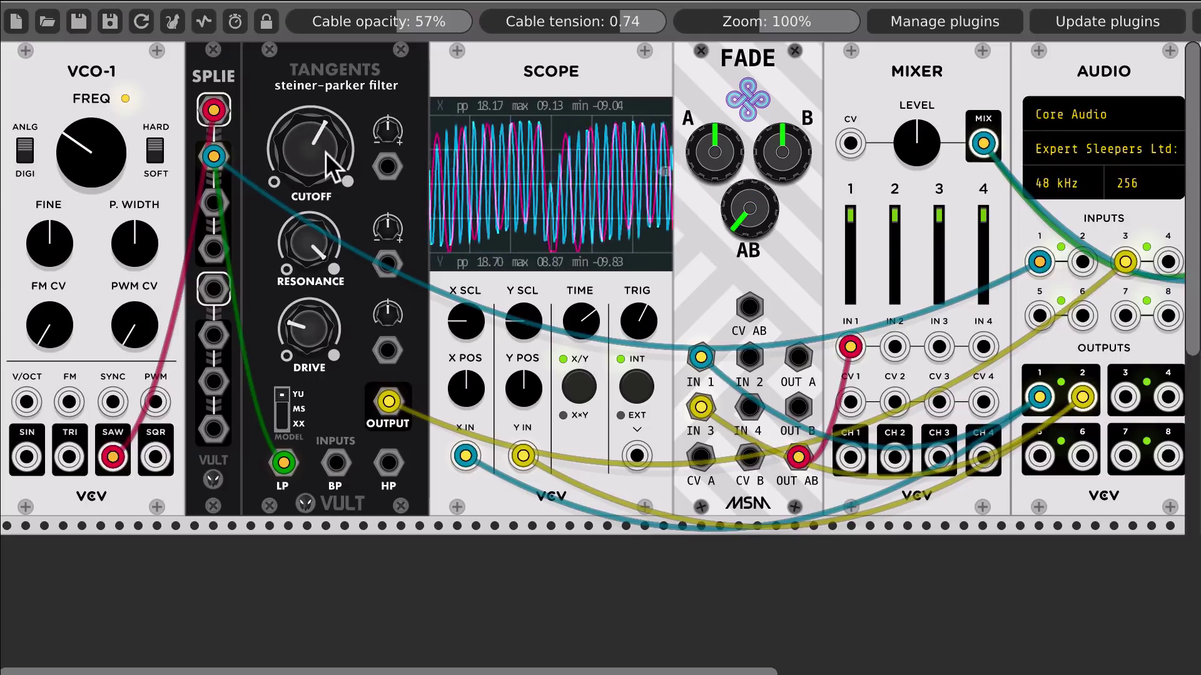
mouse_move(326, 157)
mouse_down()
mouse_move(327, 181)
mouse_move(326, 153)
mouse_up()
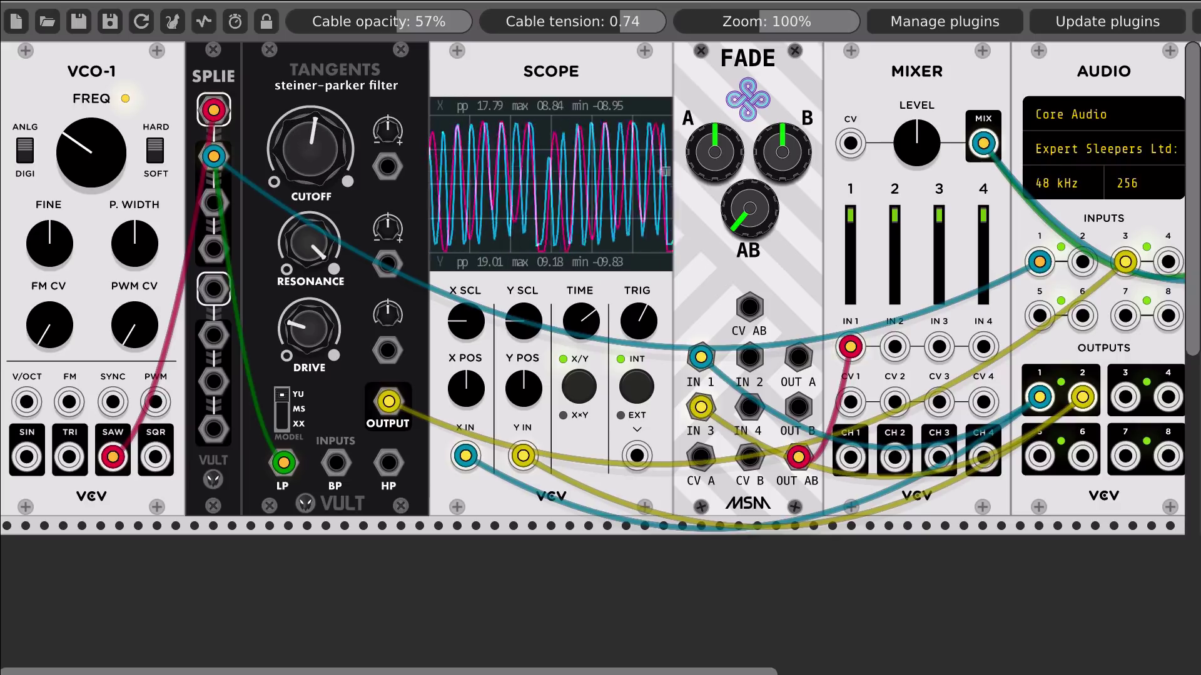
Turn the AB crossfade fully up and back down, and lower the Tangents cutoff to minimum with resonance at about three quarters
drag(718, 206, 735, 211)
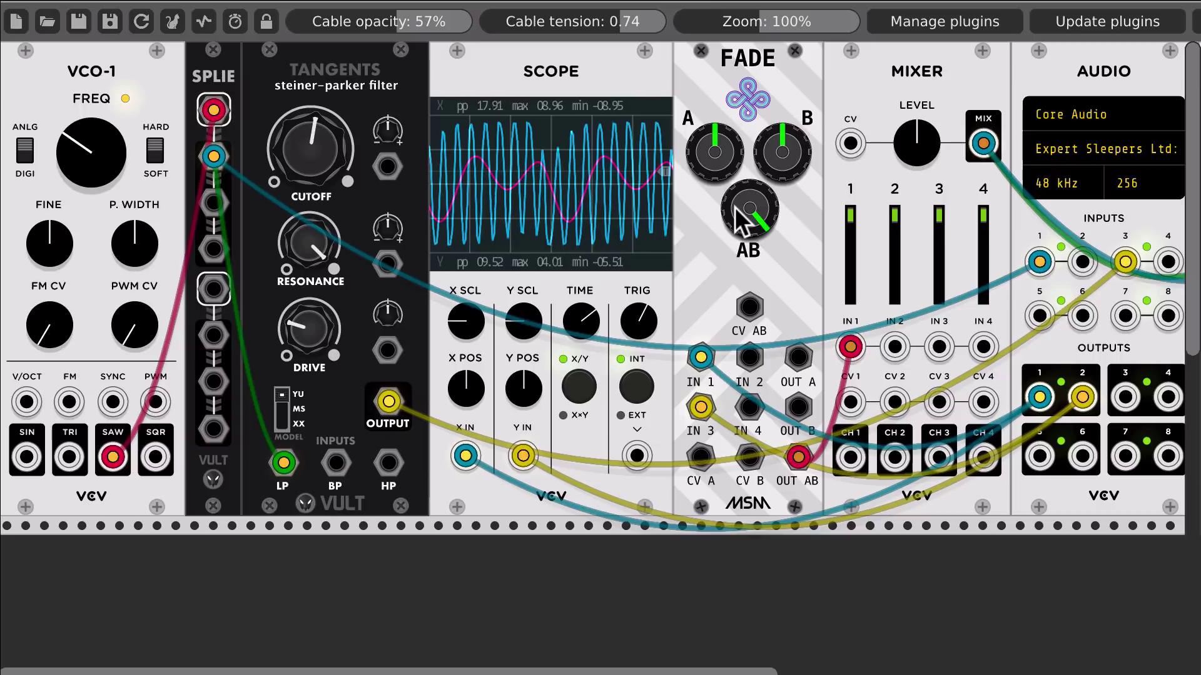
drag(735, 208, 737, 212)
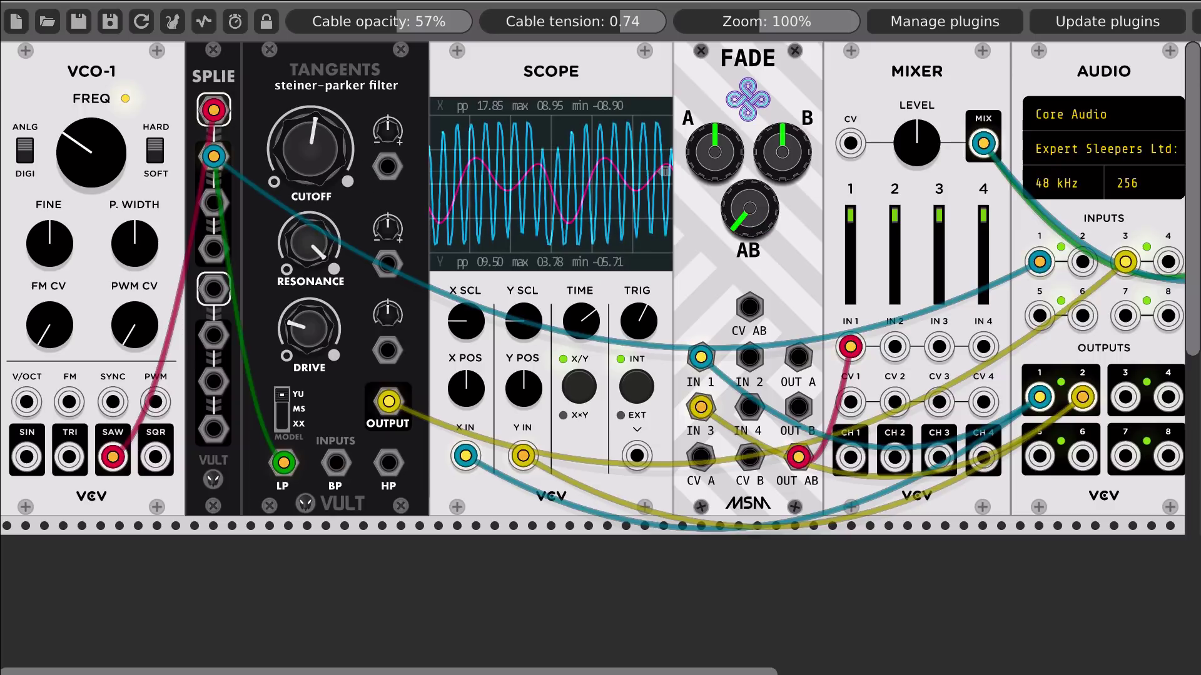
drag(313, 188, 313, 218)
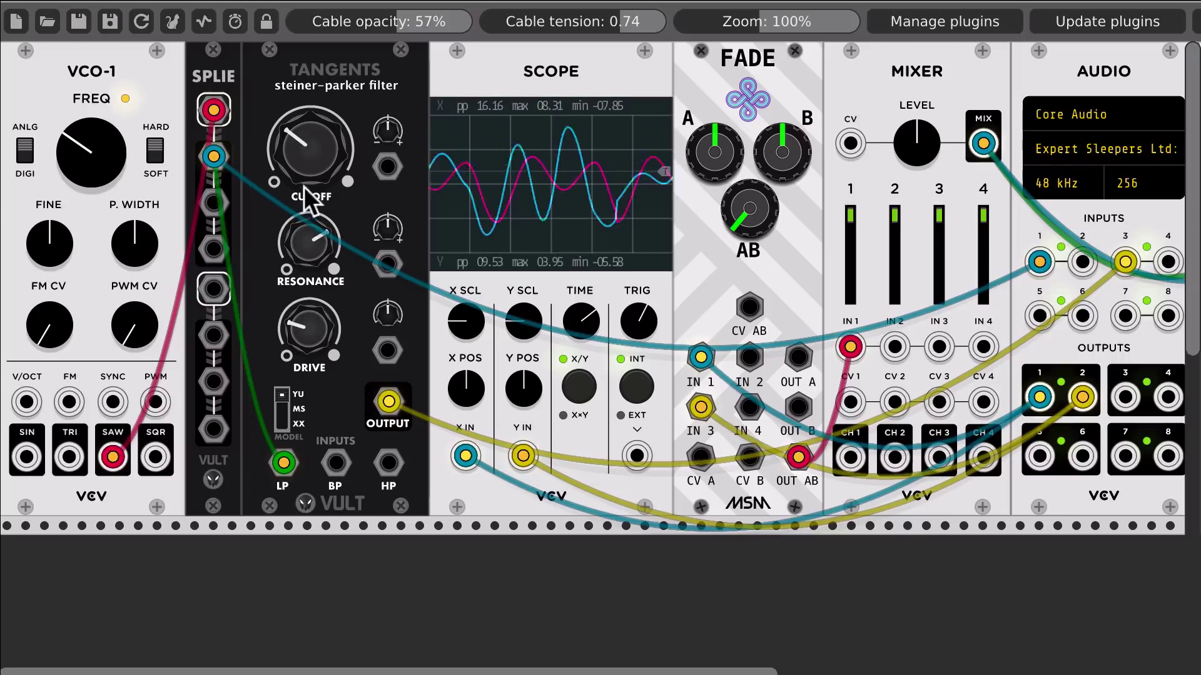
mouse_move(311, 157)
mouse_down()
mouse_move(310, 133)
mouse_move(305, 169)
mouse_up()
Set the scope's TIME to just above centre and compare the low-cutoff signals with AB fully up, ending with AB centred
drag(581, 320, 580, 338)
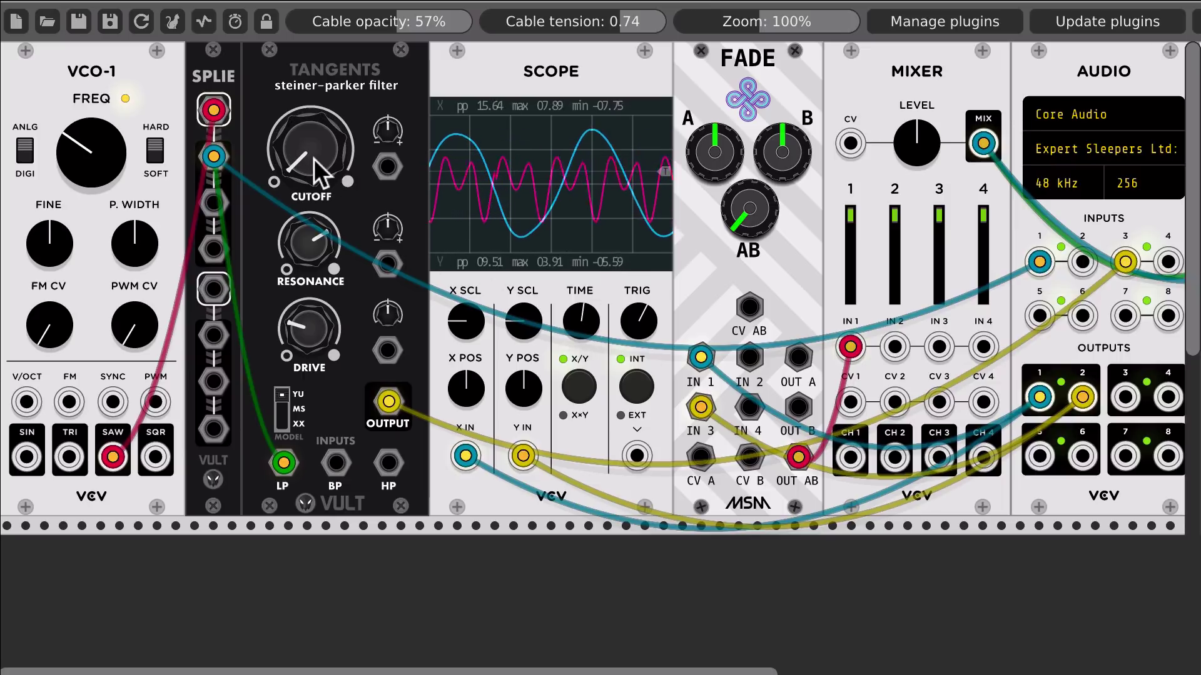
mouse_move(313, 159)
mouse_down()
mouse_move(313, 126)
mouse_move(313, 169)
mouse_up()
drag(759, 205, 759, 150)
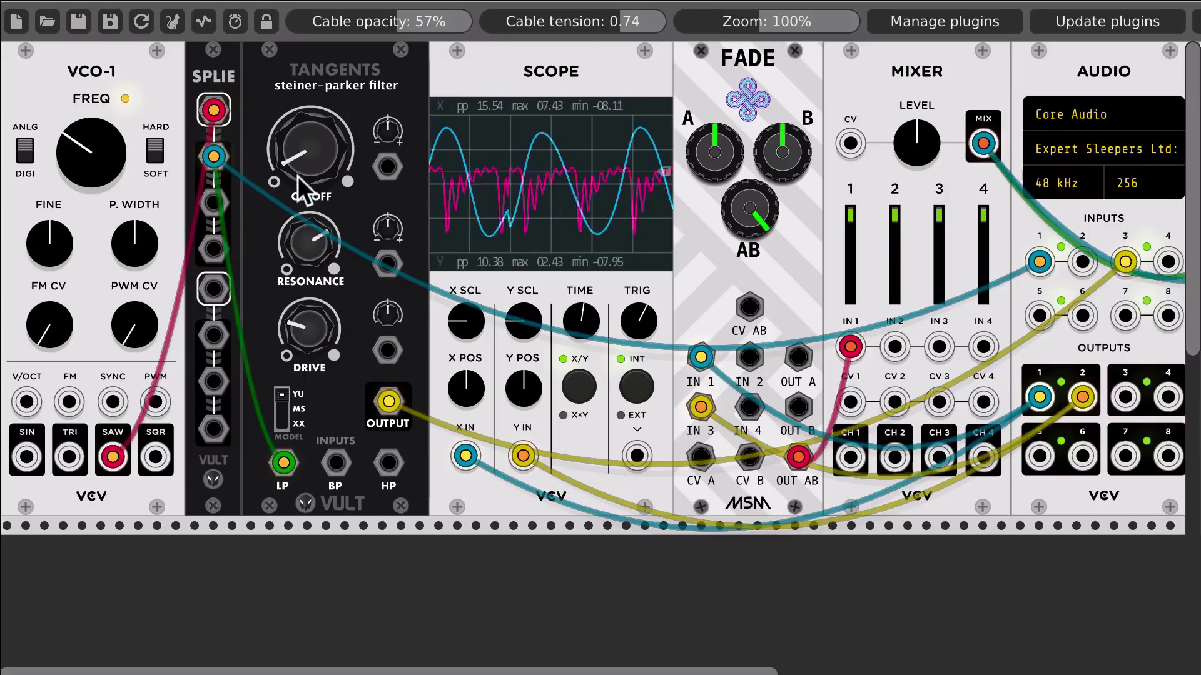
drag(750, 209, 749, 232)
Set the Tangents cutoff just above centre, reduce the resonance below three quarters, and mute the mixer level
drag(314, 213, 314, 170)
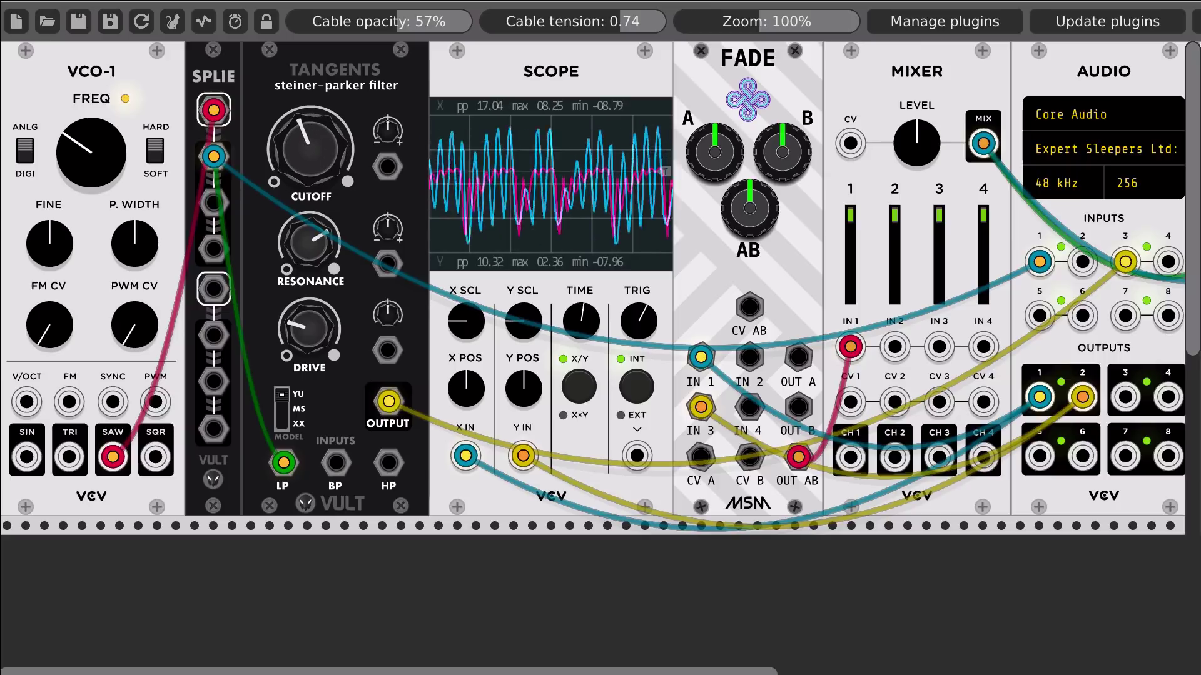
drag(309, 247, 308, 265)
drag(311, 206, 311, 178)
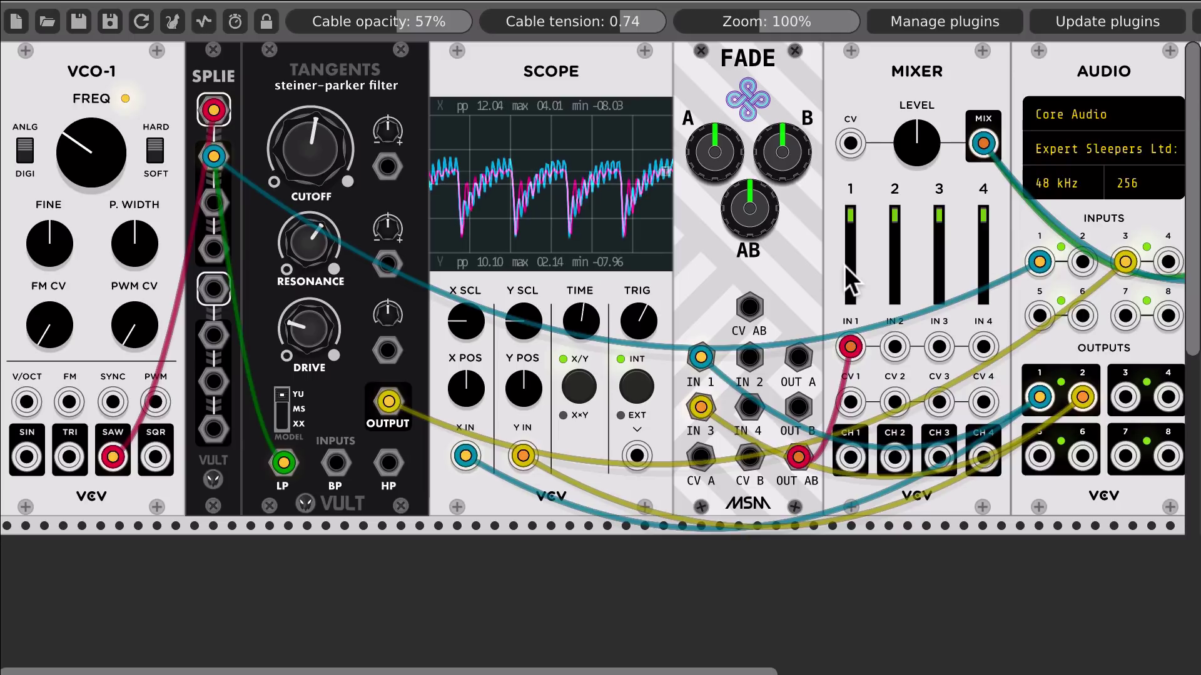
mouse_move(924, 145)
mouse_down()
mouse_move(924, 200)
mouse_move(919, 145)
mouse_up()
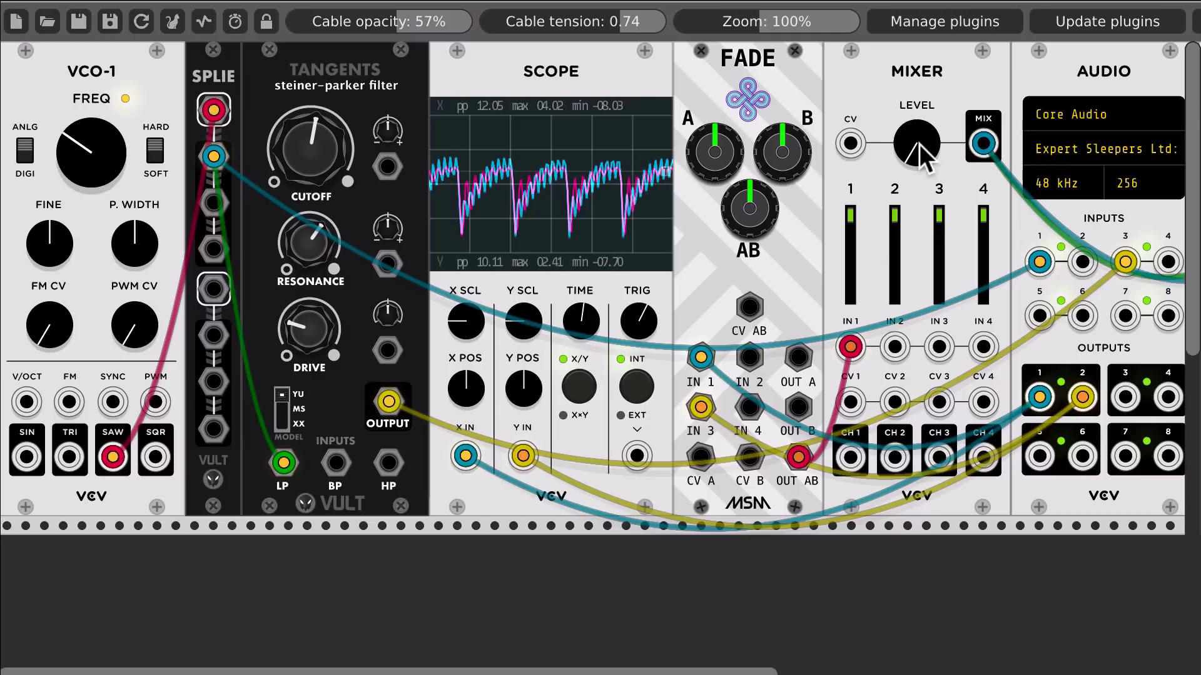